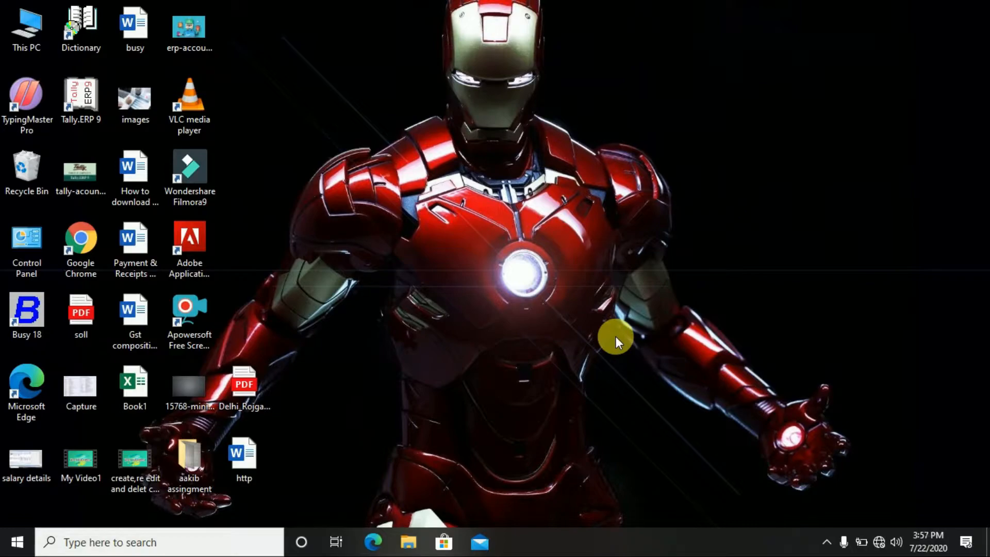
- Launch Excel and create a blank workbook
{"action": "key", "text": "super+r"}
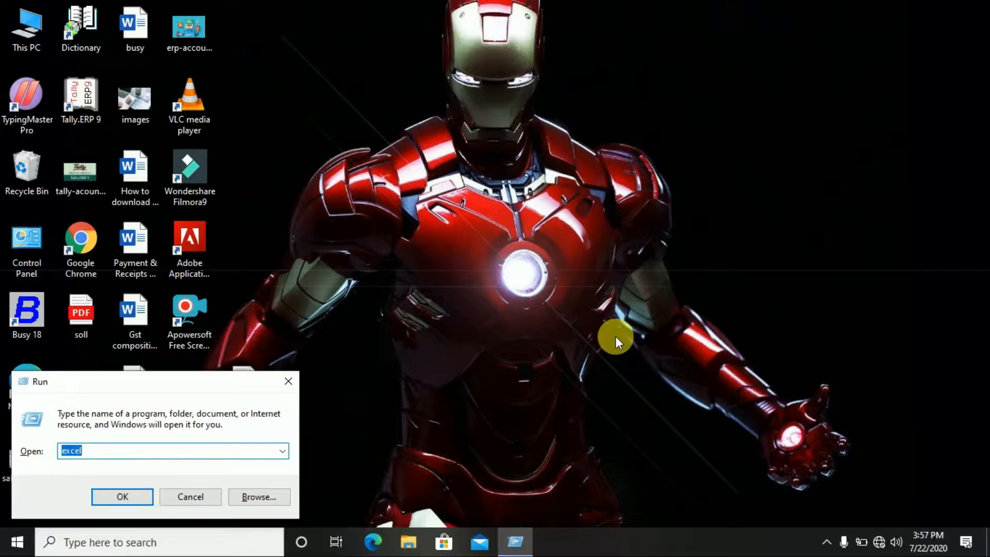
{"action": "key", "text": "Return"}
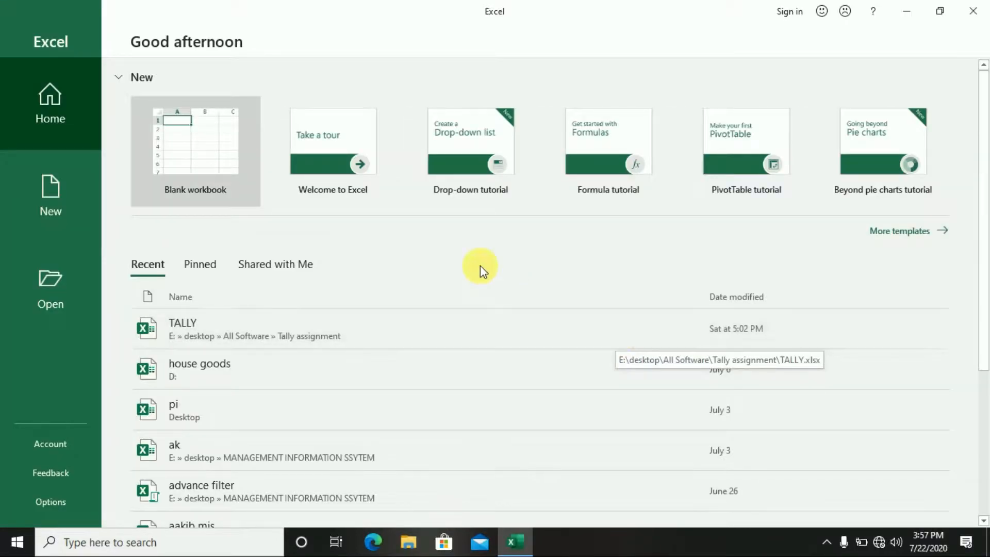
{"action": "left_click", "coordinate": [218, 157]}
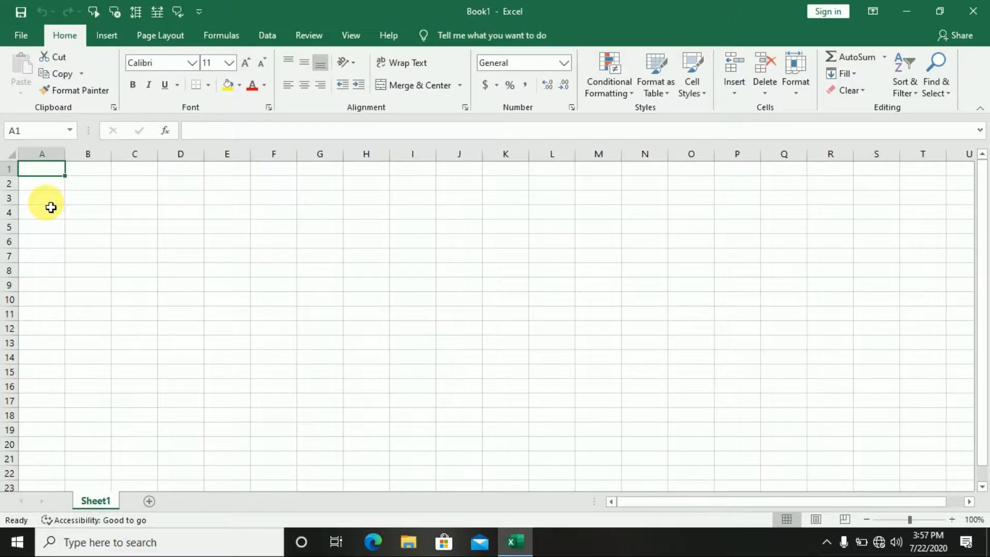
- Enter the column headers SR.NO in A1 and CUSTOMER NAME in B1
{"action": "type", "text": "SR"}
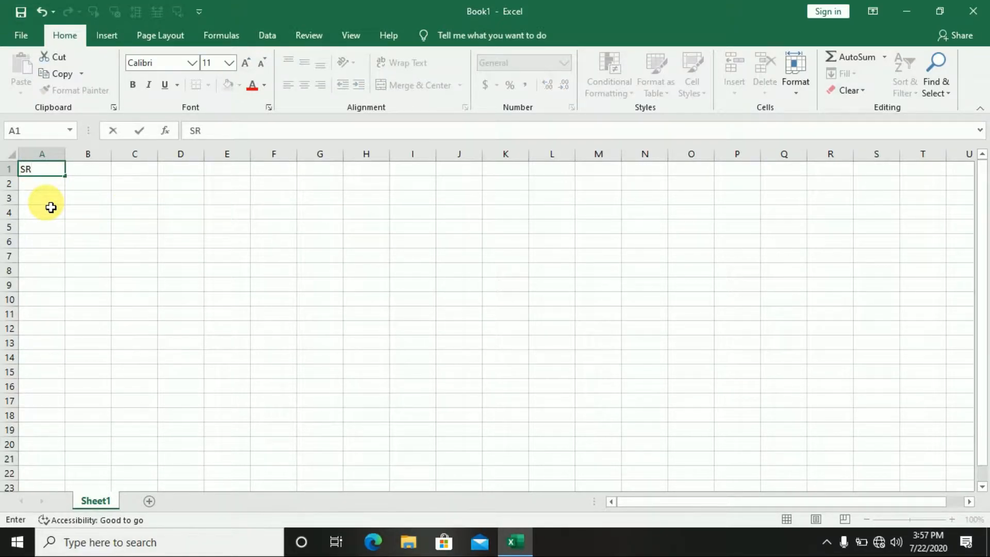
{"action": "type", "text": ".NO"}
{"action": "key", "text": "Tab"}
{"action": "type", "text": "NAME"}
{"action": "key", "text": "Tab"}
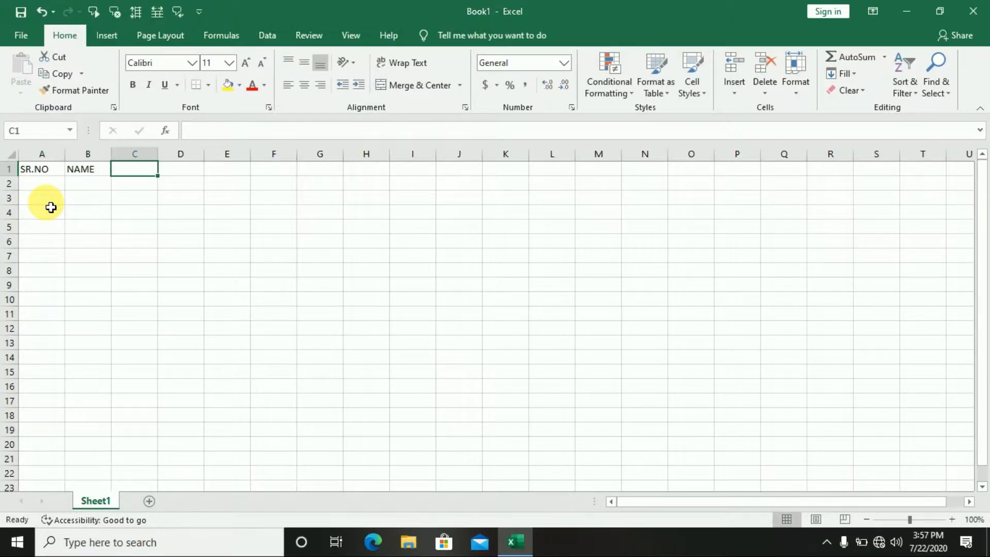
{"action": "key", "text": "BackSpace"}
{"action": "key", "text": "Left"}
{"action": "type", "text": "CUSTOMER NAME"}
{"action": "key", "text": "Tab"}
- Enter the column headers CUSTOMER IN in C1 and CUSTOMER OUT in D1
{"action": "type", "text": "CUSTOMER N"}
{"action": "key", "text": "Tab"}
{"action": "type", "text": "COUST"}
{"action": "key", "text": "BackSpace"}
{"action": "key", "text": "BackSpace"}
{"action": "key", "text": "BackSpace"}
{"action": "key", "text": "BackSpace"}
{"action": "type", "text": "USTO"}
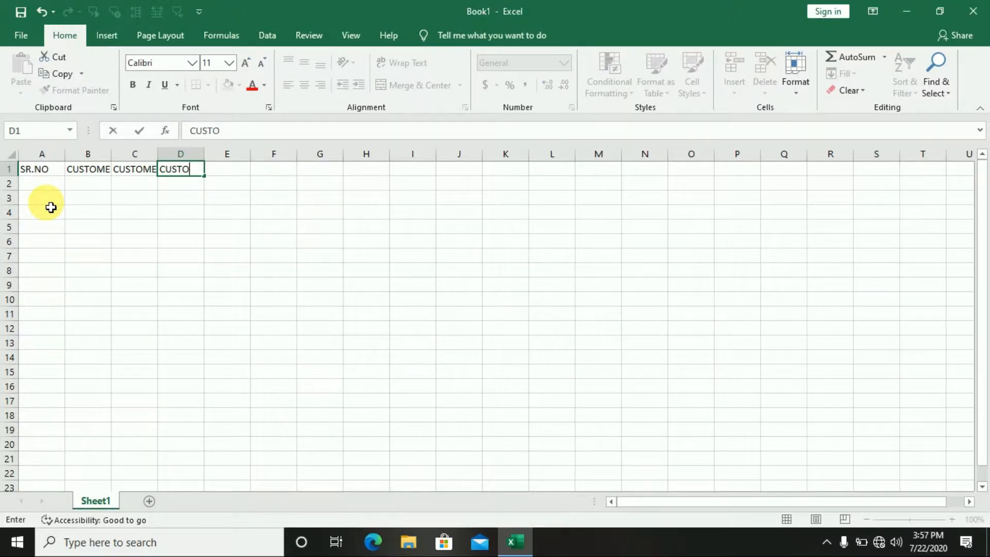
{"action": "type", "text": "MER OUT"}
{"action": "key", "text": "Tab"}
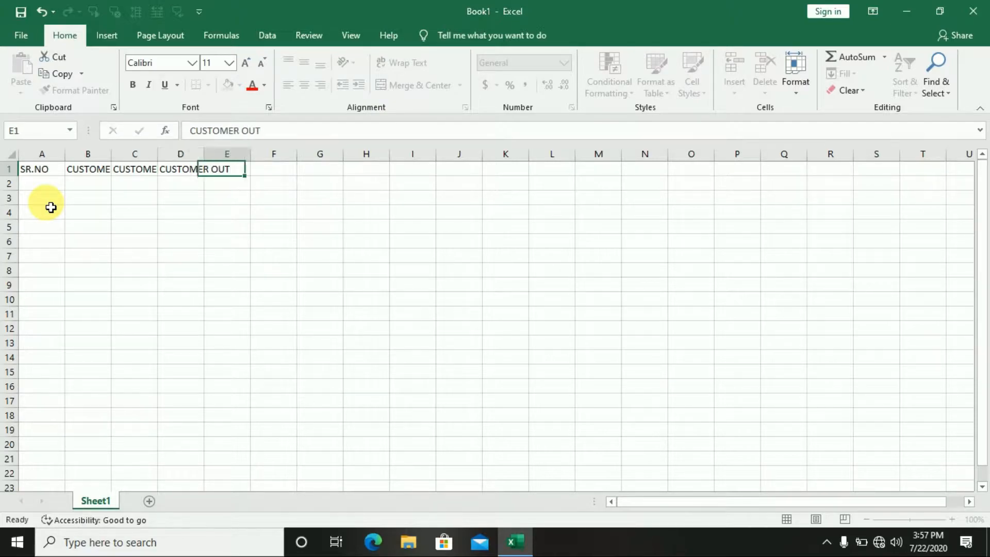
- Enter the remaining headers TOTAL DAYS, ROOM TYPE (AC,GEN) and AMOUNT in cells E1 to G1
{"action": "type", "text": "TOTAL DAYS"}
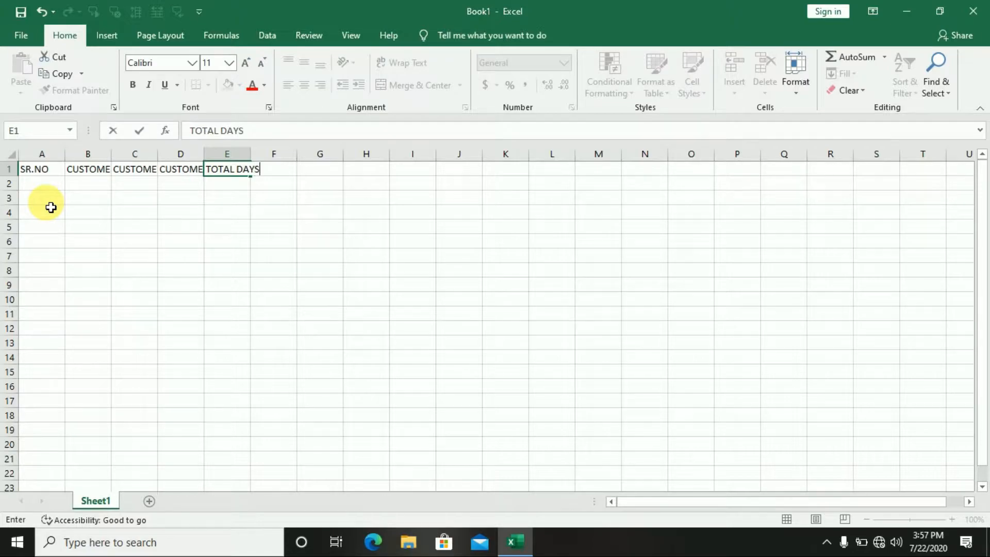
{"action": "key", "text": "Tab"}
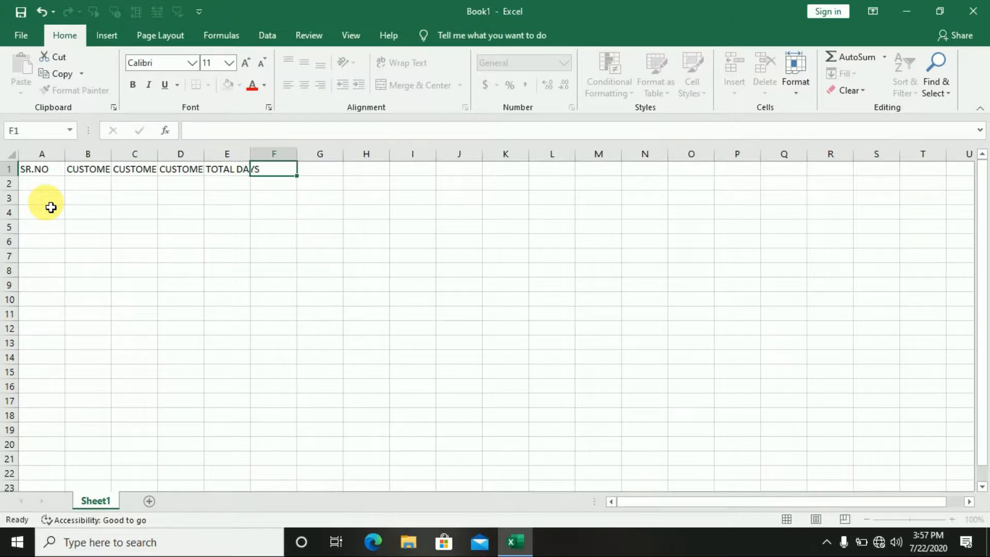
{"action": "type", "text": "ROOM TYW"}
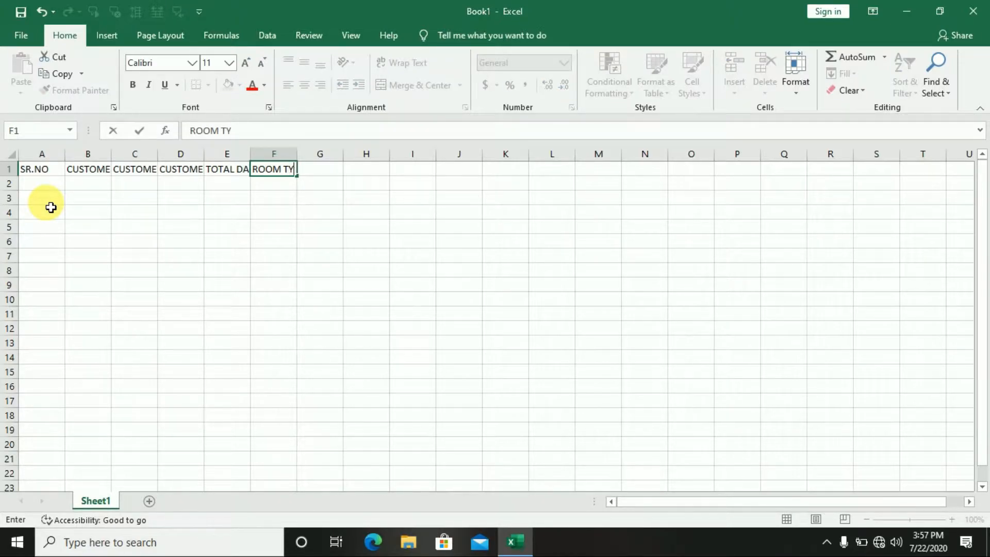
{"action": "key", "text": "BackSpace"}
{"action": "type", "text": "O"}
{"action": "key", "text": "BackSpace"}
{"action": "type", "text": "PE (ac"}
{"action": "key", "text": "BackSpace"}
{"action": "key", "text": "BackSpace"}
{"action": "type", "text": "AC,GEN"}
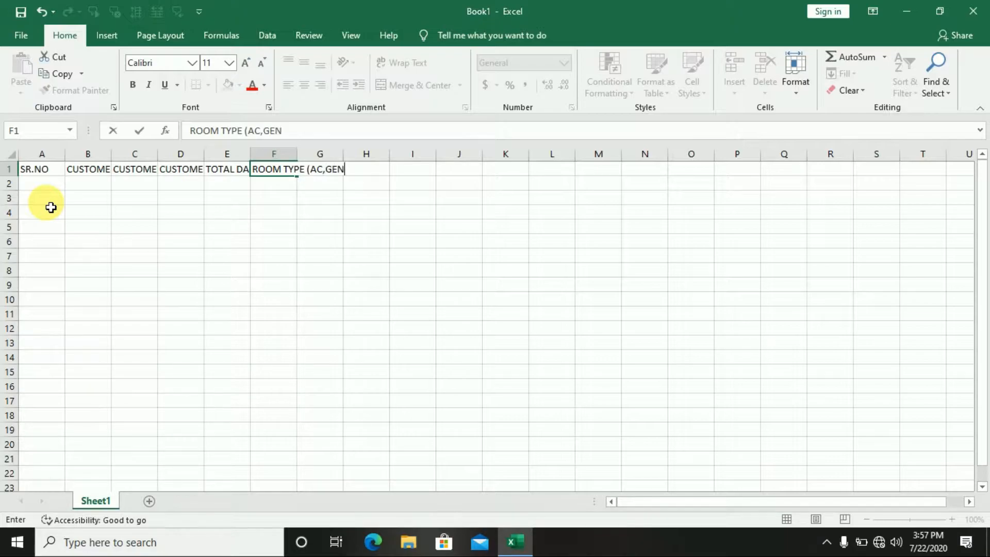
{"action": "type", "text": ")"}
{"action": "key", "text": "Tab"}
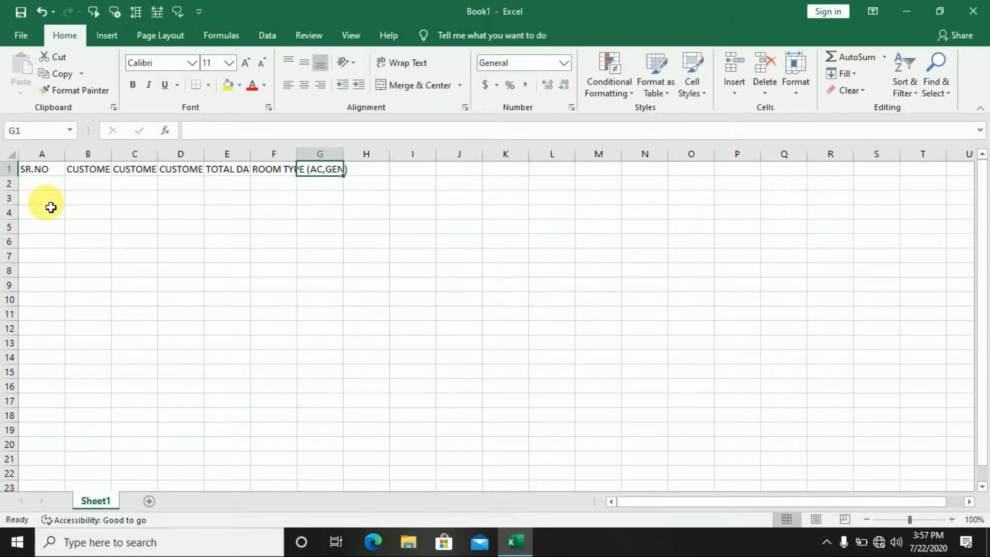
{"action": "type", "text": "AMOUNT"}
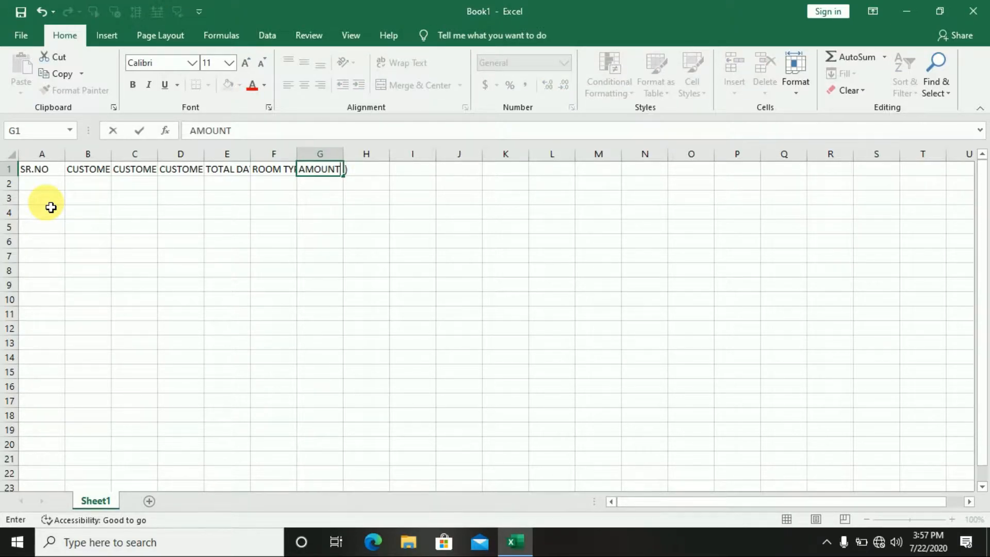
{"action": "left_click", "coordinate": [129, 241]}
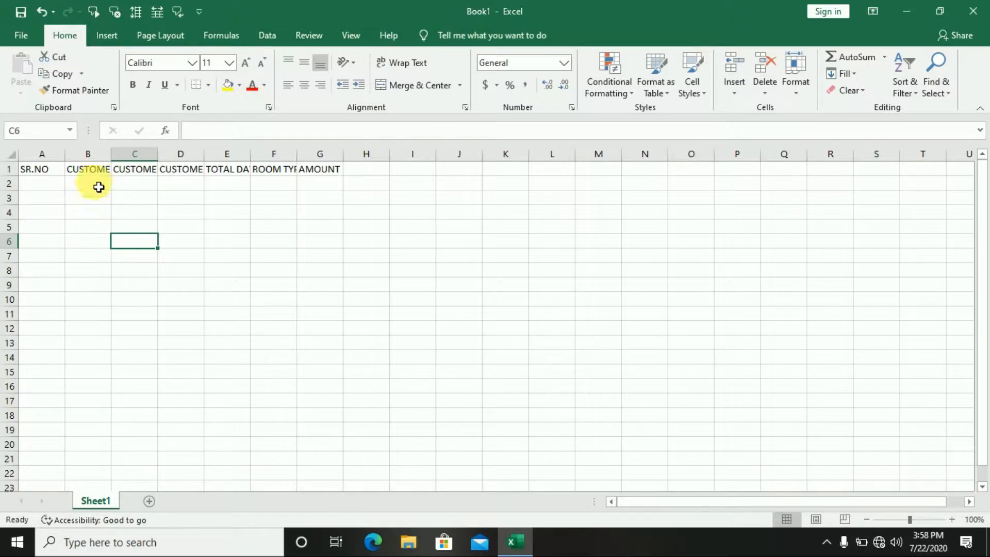
- Auto-fit columns B through F one by one to the length of their headers
{"action": "double_click", "coordinate": [116, 157]}
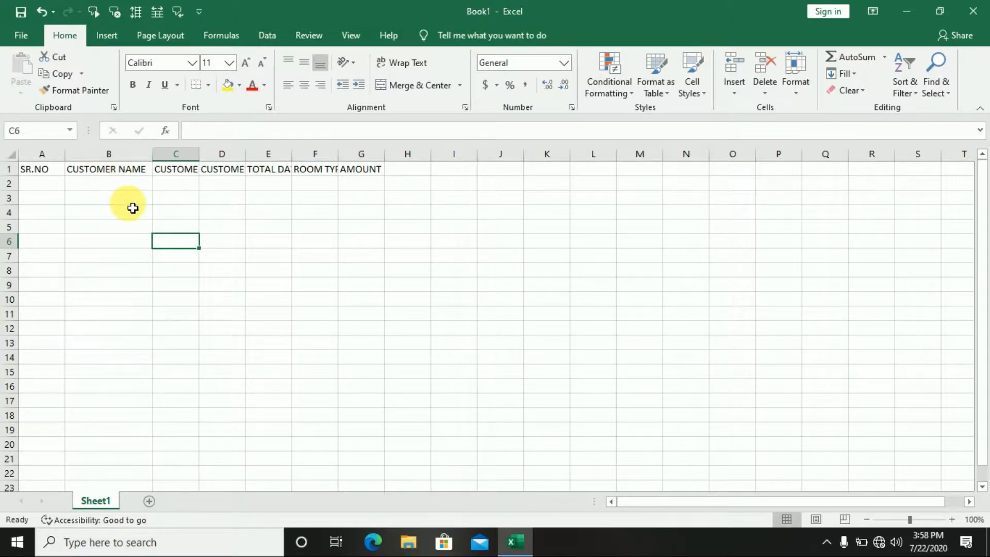
{"action": "double_click", "coordinate": [200, 156]}
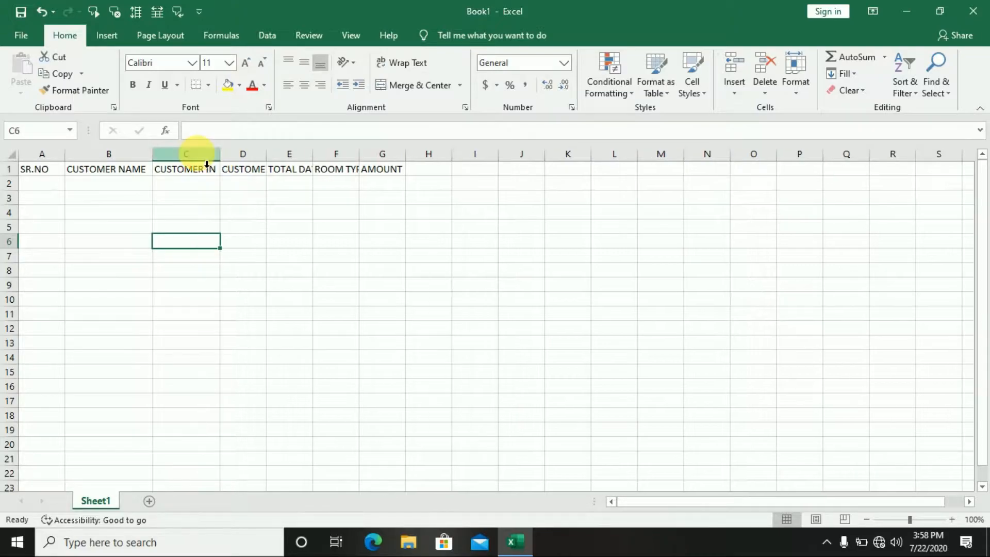
{"action": "double_click", "coordinate": [266, 155]}
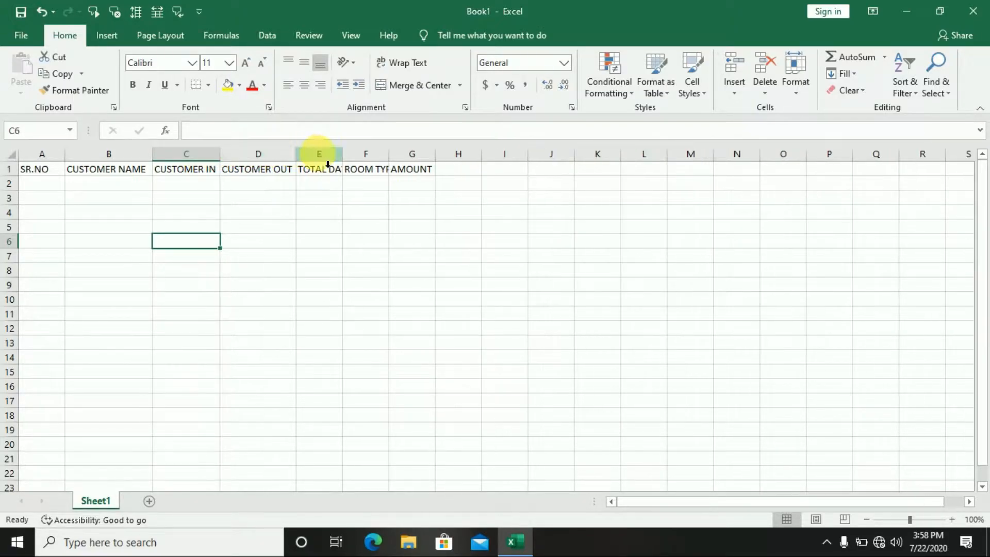
{"action": "double_click", "coordinate": [343, 157]}
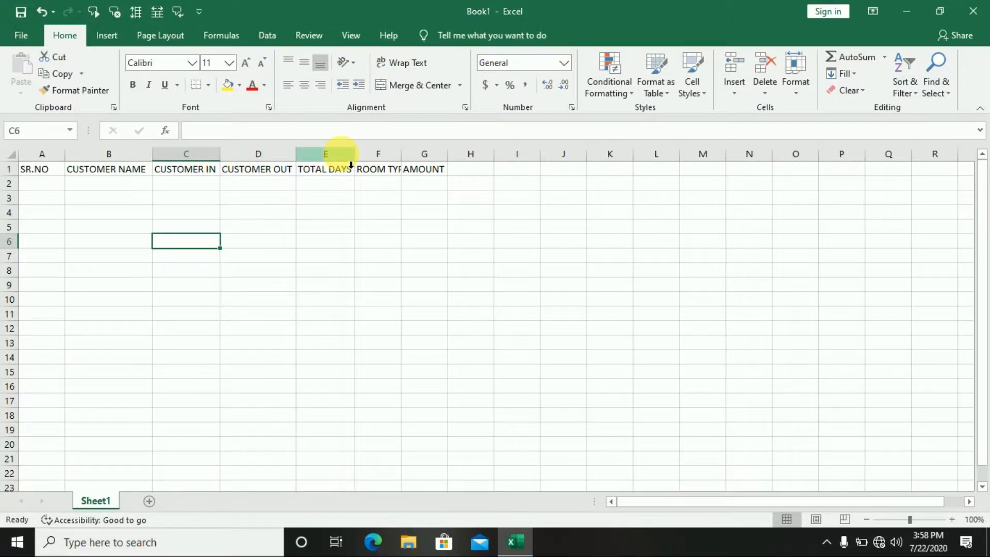
{"action": "double_click", "coordinate": [405, 157]}
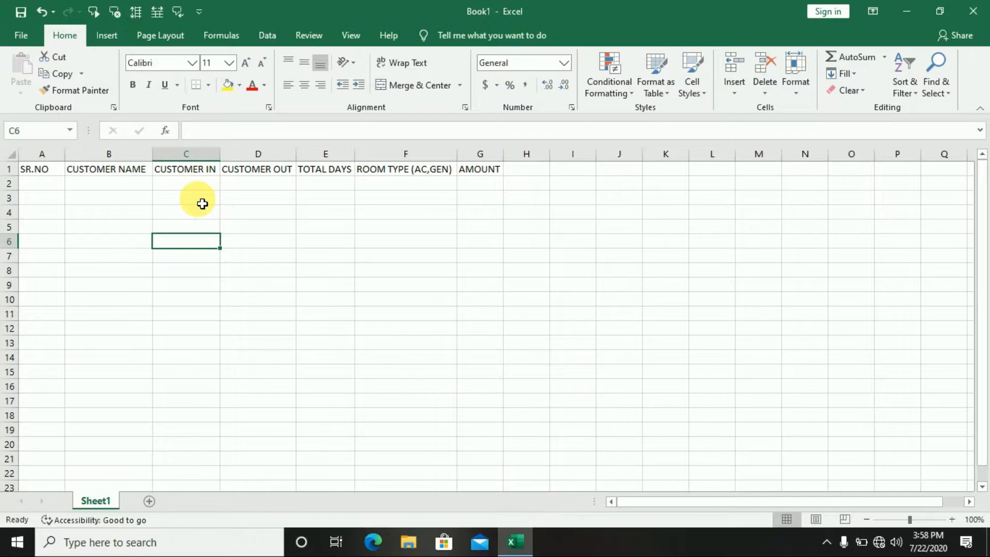
- Undo the individual width changes of columns B through F
{"action": "key", "text": "ctrl+z"}
{"action": "key", "text": "ctrl+z"}
{"action": "key", "text": "ctrl+z"}
{"action": "key", "text": "ctrl+z"}
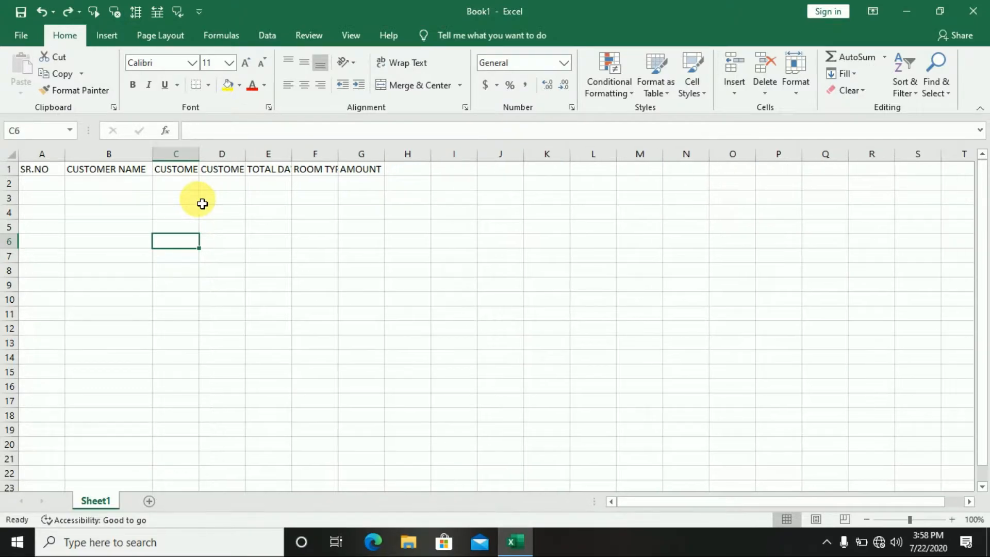
{"action": "key", "text": "ctrl+z"}
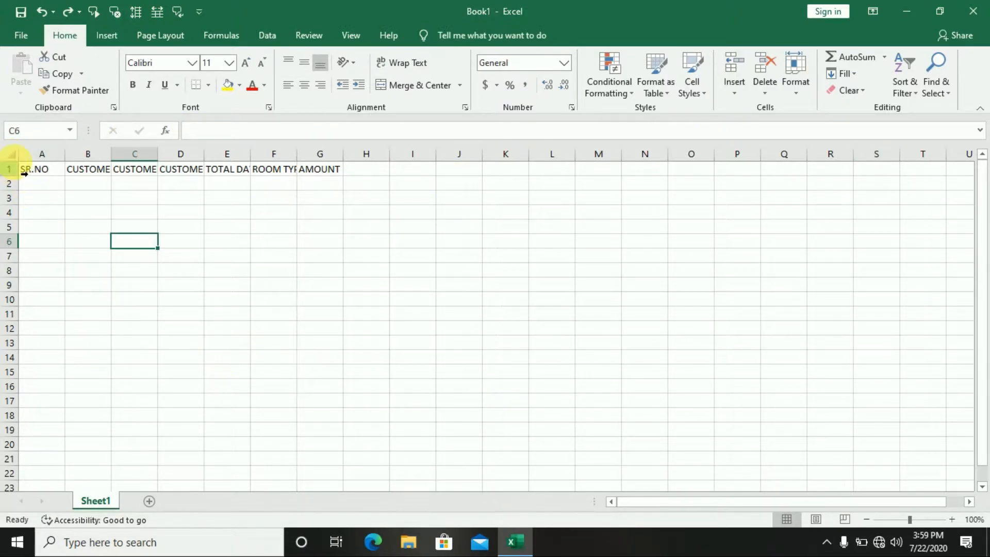
- Auto-fit all columns of the sheet at once so their widths match the headers
{"action": "left_click", "coordinate": [13, 155]}
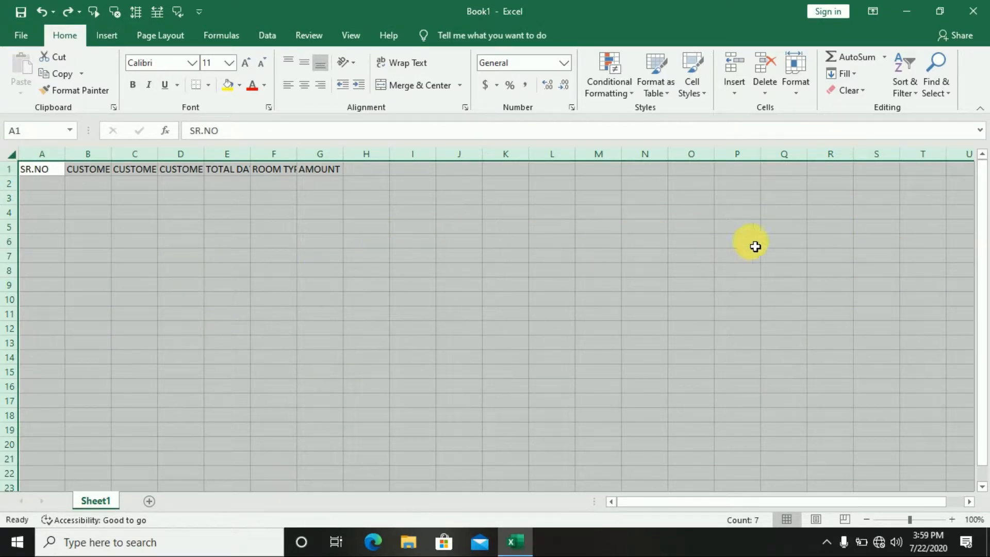
{"action": "double_click", "coordinate": [117, 160]}
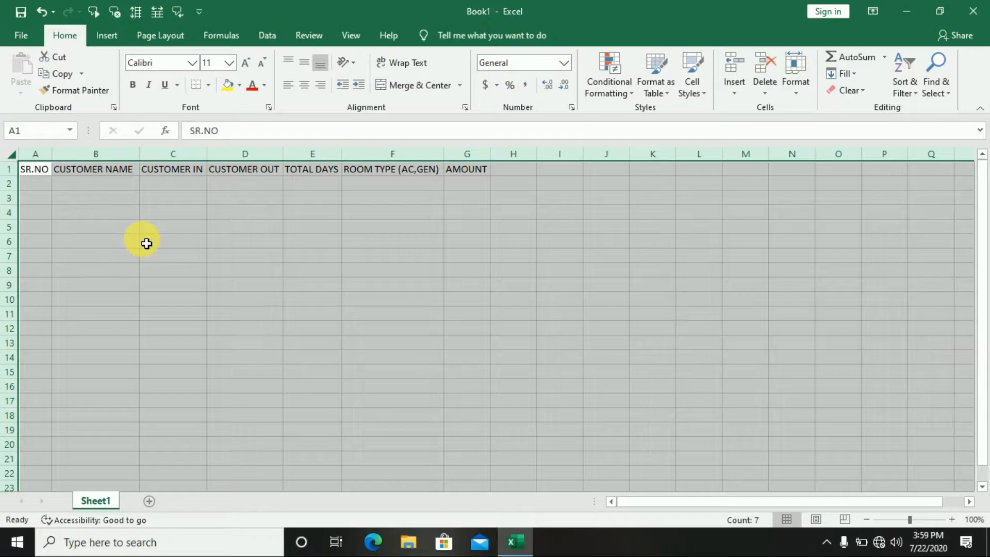
{"action": "left_click", "coordinate": [629, 213]}
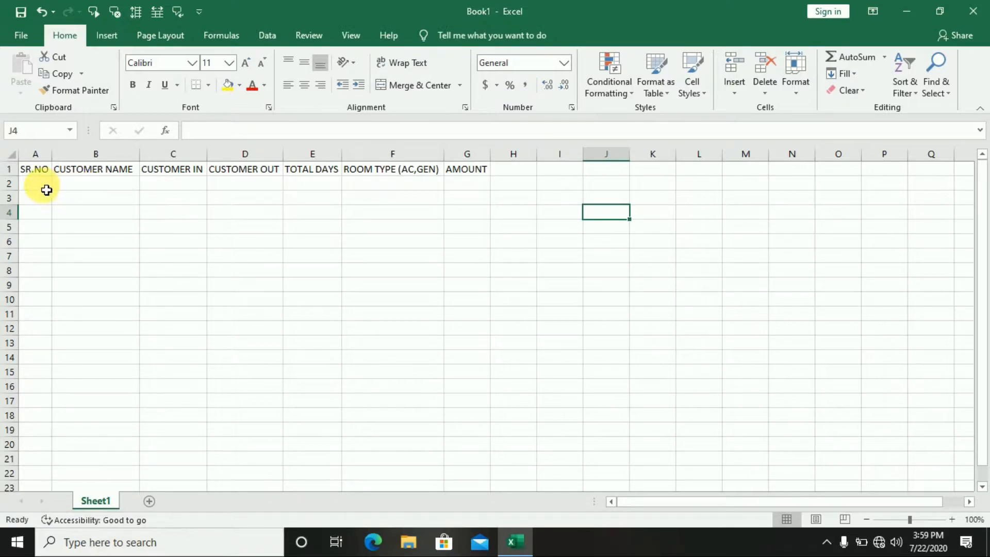
- Number the rows 1 to 5 under SR.NO in cells A2 to A6
{"action": "left_click", "coordinate": [45, 190]}
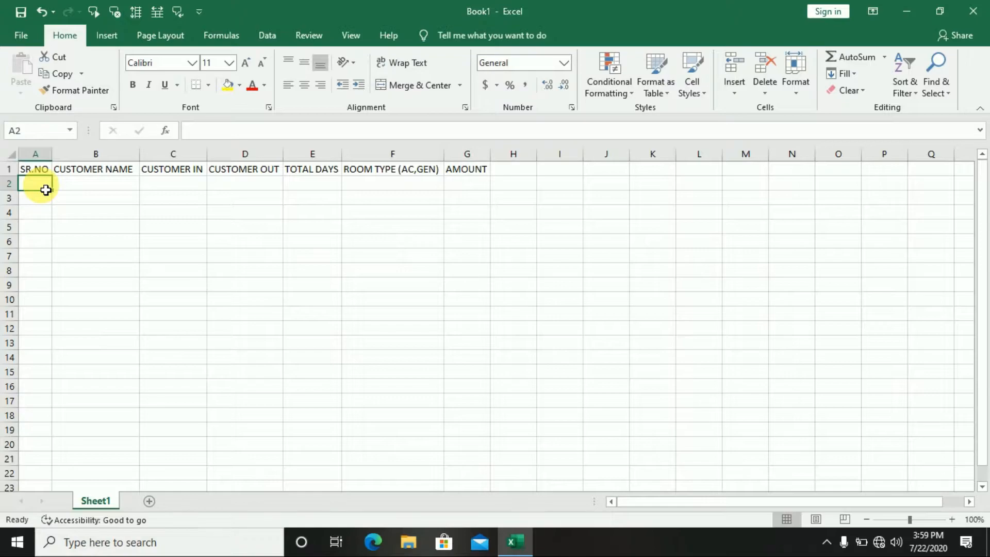
{"action": "type", "text": "12"}
{"action": "key", "text": "BackSpace"}
{"action": "key", "text": "Return"}
{"action": "type", "text": "2"}
{"action": "key", "text": "Return"}
{"action": "type", "text": "3"}
{"action": "key", "text": "Return"}
{"action": "type", "text": "4"}
{"action": "key", "text": "Return"}
{"action": "type", "text": "5"}
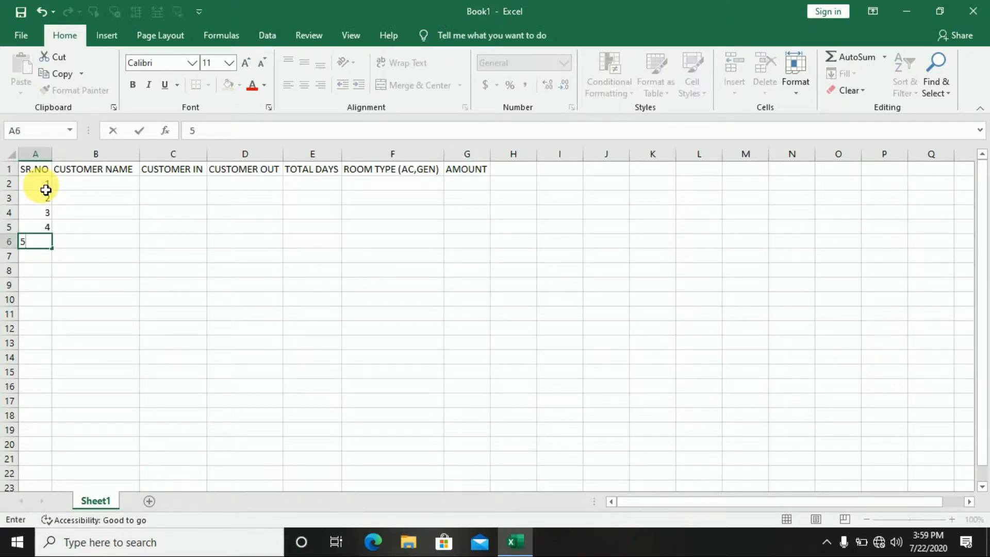
- Fill in the five customers' first names under CUSTOMER NAME in cells B2 to B6
{"action": "left_click", "coordinate": [83, 183]}
{"action": "type", "text": "AAKIB"}
{"action": "key", "text": "Return"}
{"action": "type", "text": "ARIF"}
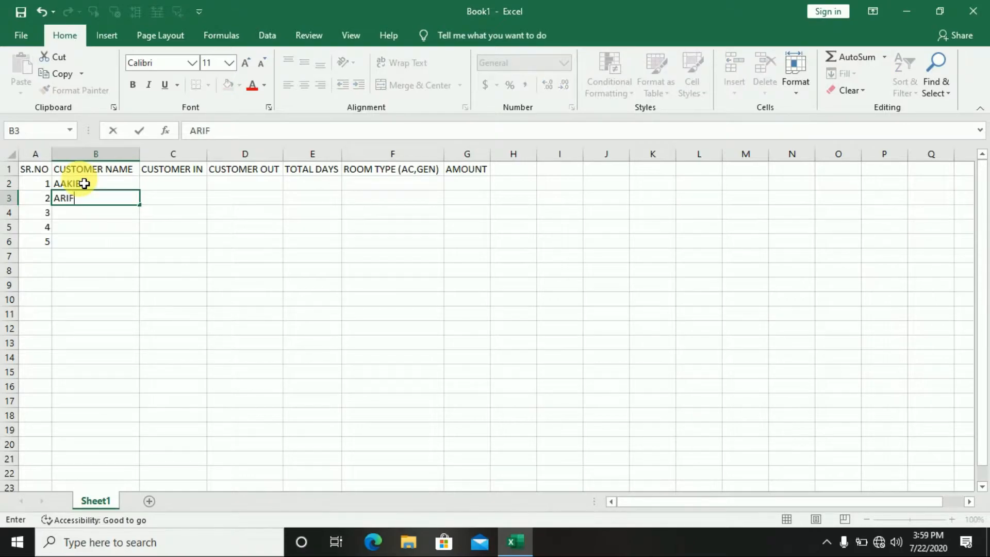
{"action": "key", "text": "Return"}
{"action": "type", "text": "ADIL"}
{"action": "key", "text": "Return"}
{"action": "type", "text": "AAMIR"}
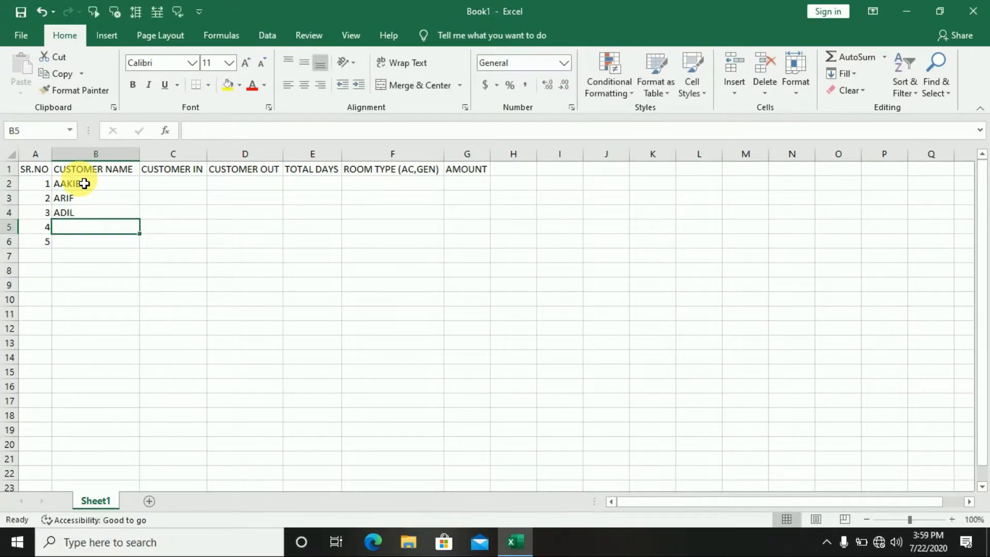
{"action": "key", "text": "Return"}
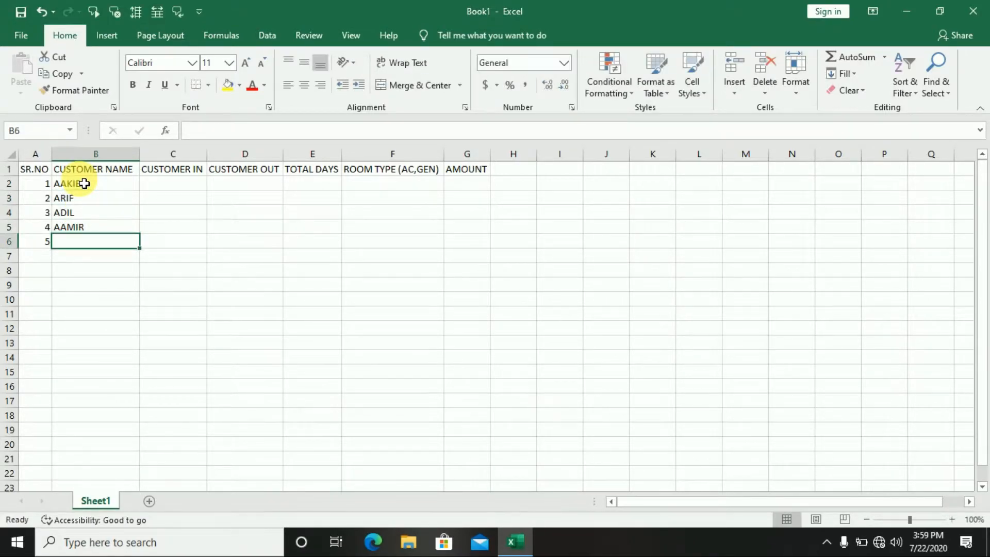
{"action": "type", "text": "AHO"}
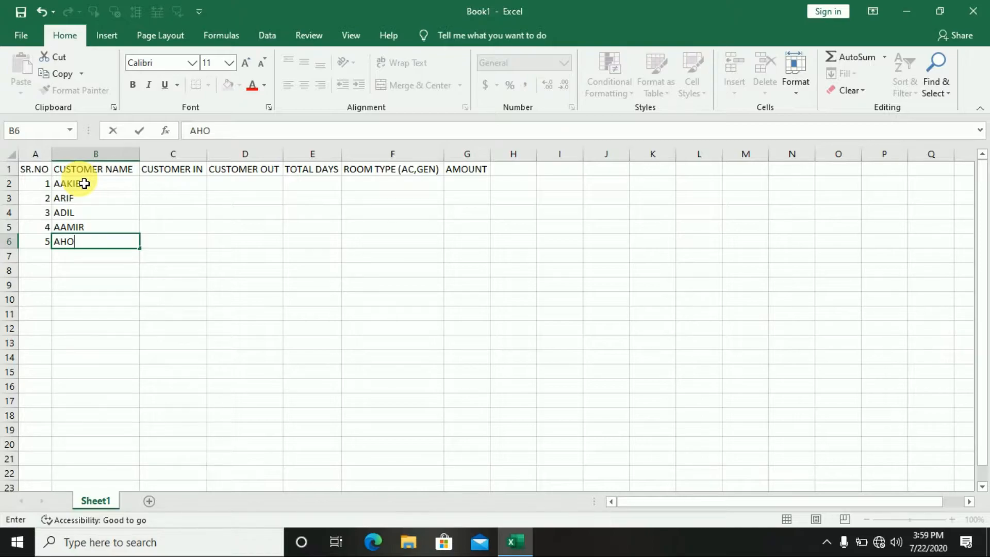
{"action": "key", "text": "BackSpace"}
{"action": "key", "text": "BackSpace"}
{"action": "type", "text": "SHOK"}
{"action": "key", "text": "BackSpace"}
{"action": "type", "text": "K"}
- Enter the first customer's check-in date in cell C2 with the formula =DATE(2020,1,2)
{"action": "left_click", "coordinate": [200, 184]}
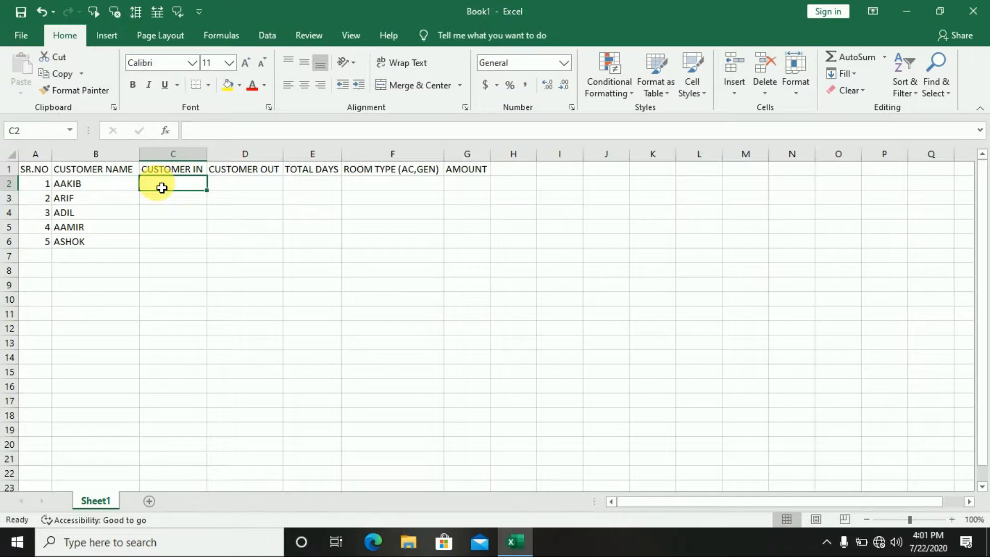
{"action": "type", "text": "="}
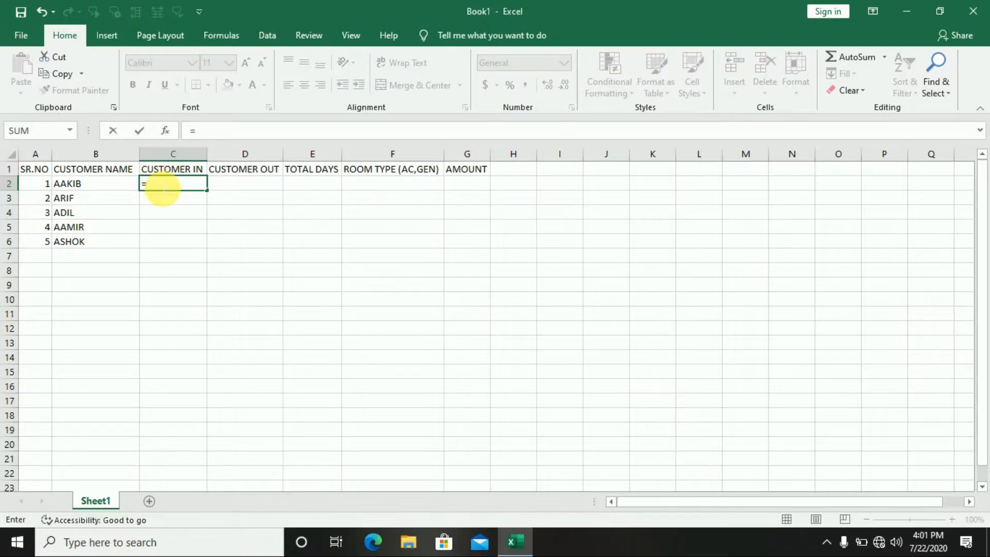
{"action": "type", "text": "DATE"}
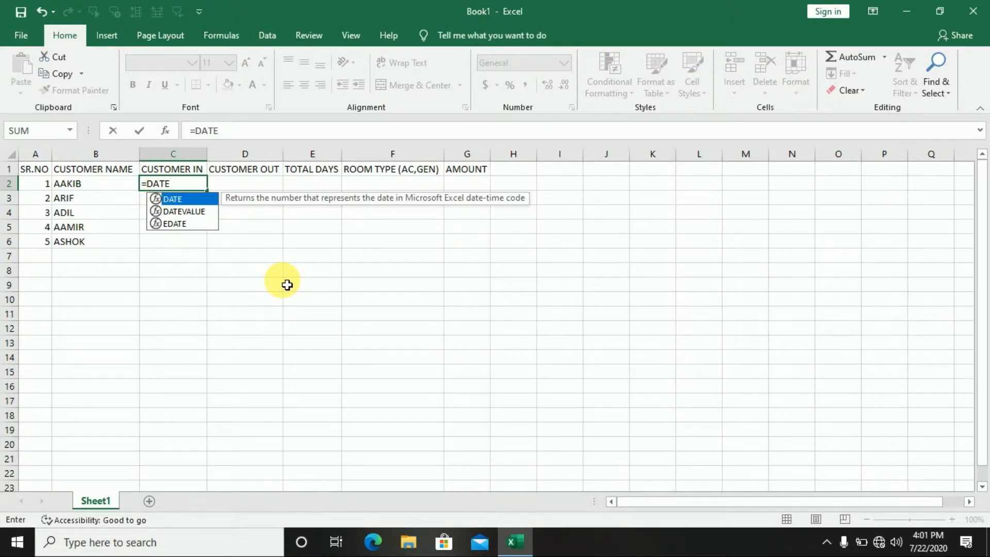
{"action": "type", "text": "("}
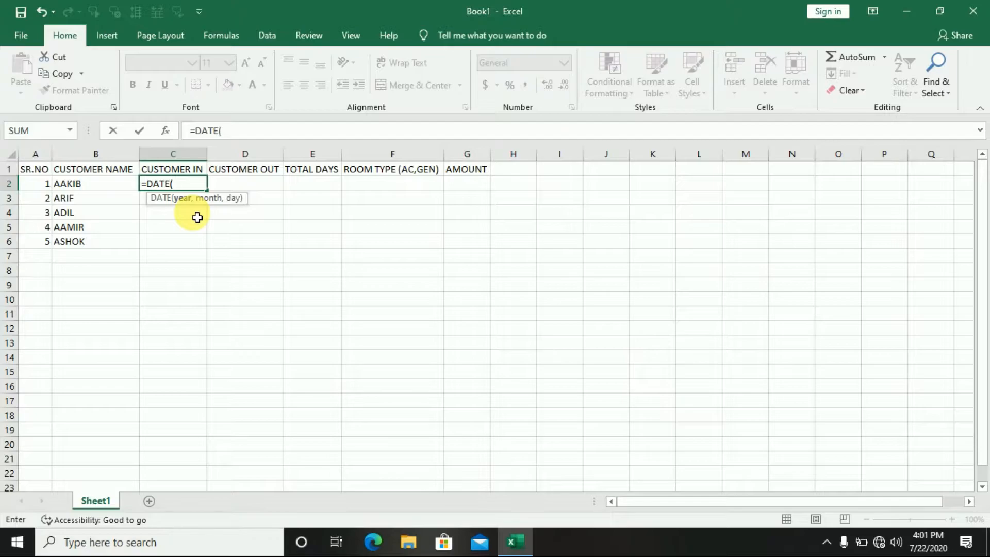
{"action": "type", "text": "2020,"}
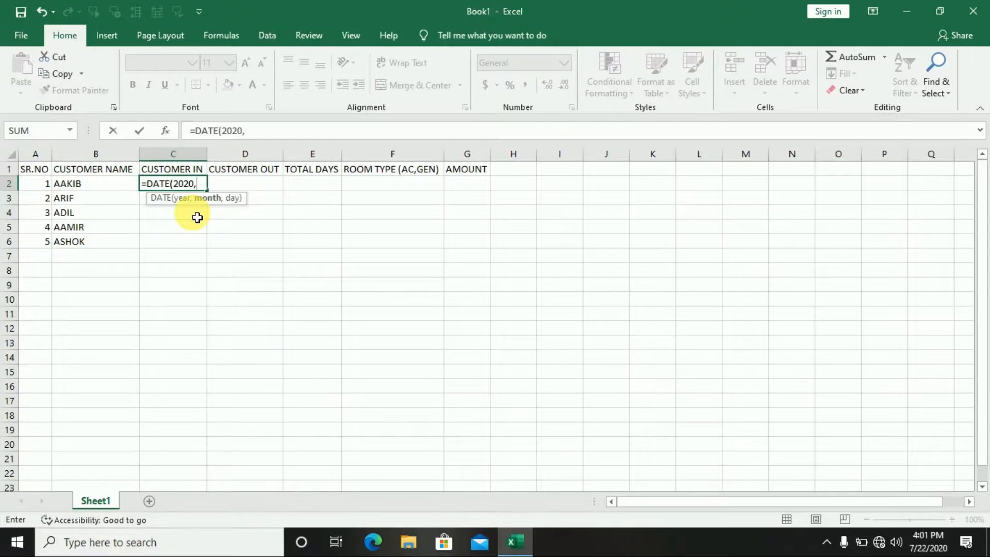
{"action": "type", "text": "1,2)"}
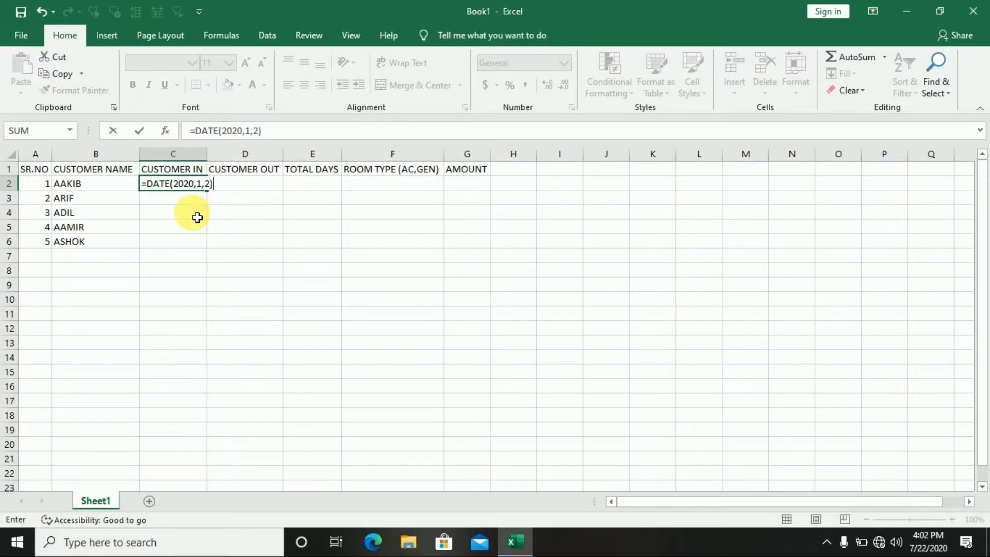
{"action": "key", "text": "Return"}
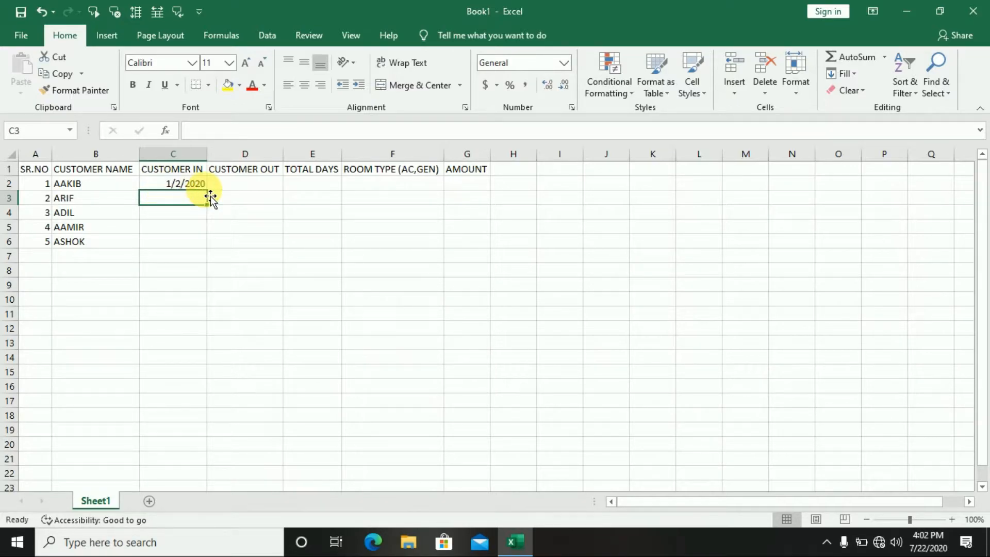
- Enter the first customer's check-out date in cell D2 with the formula =DATE(2020,2,1)
{"action": "left_click", "coordinate": [237, 187]}
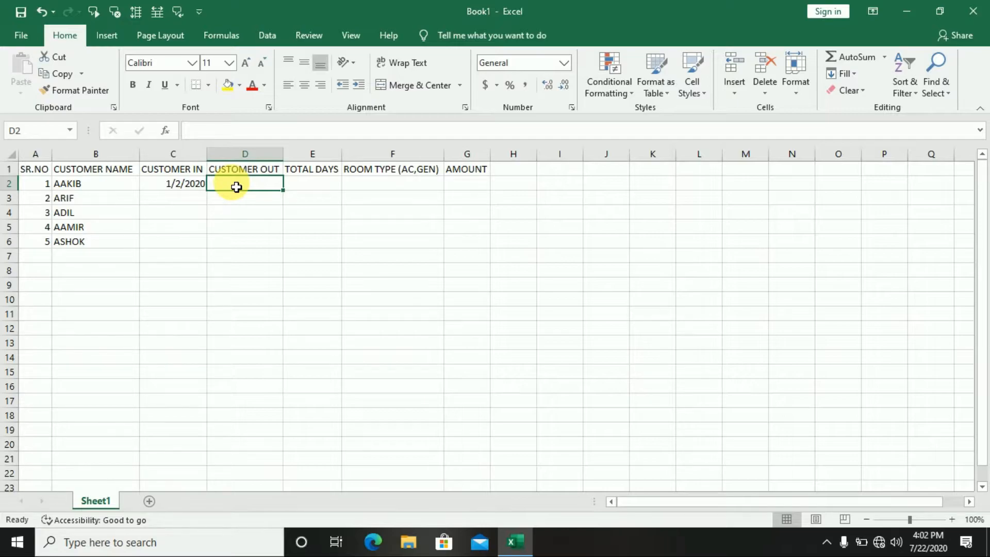
{"action": "type", "text": "="}
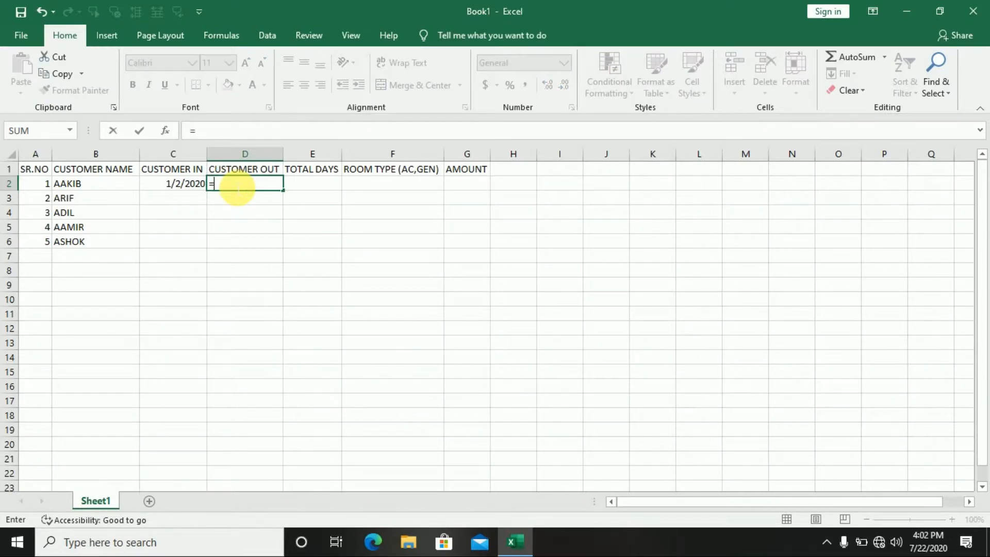
{"action": "type", "text": "DA"}
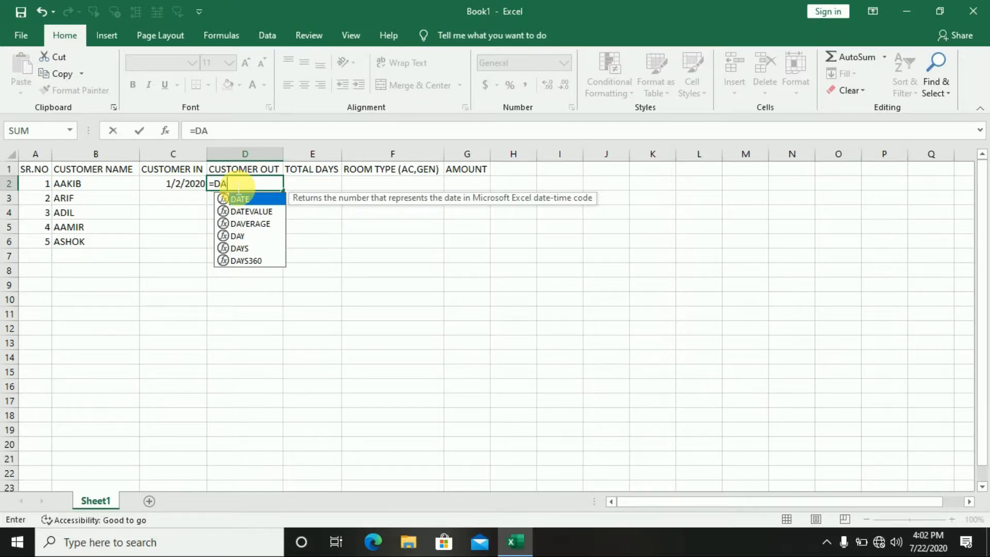
{"action": "type", "text": "TE"}
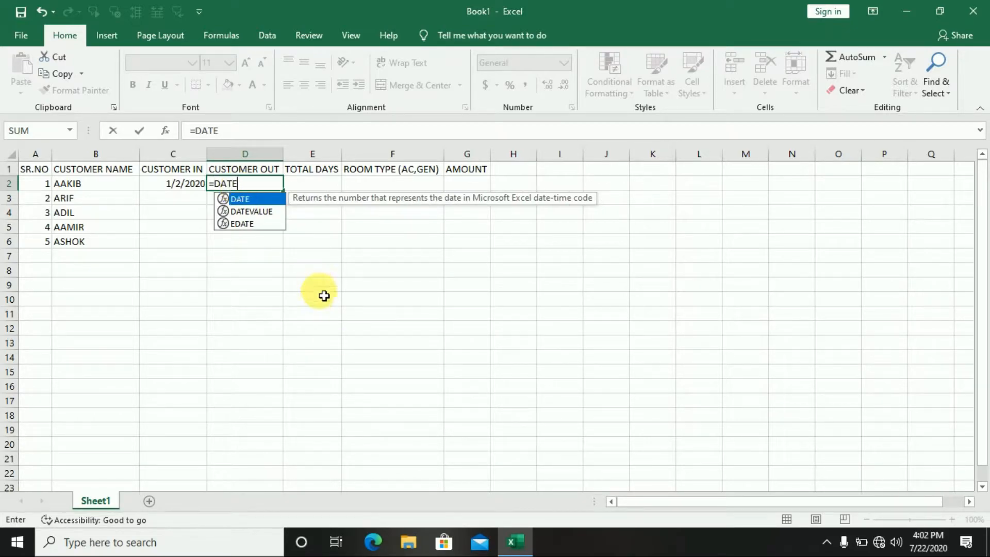
{"action": "type", "text": "("}
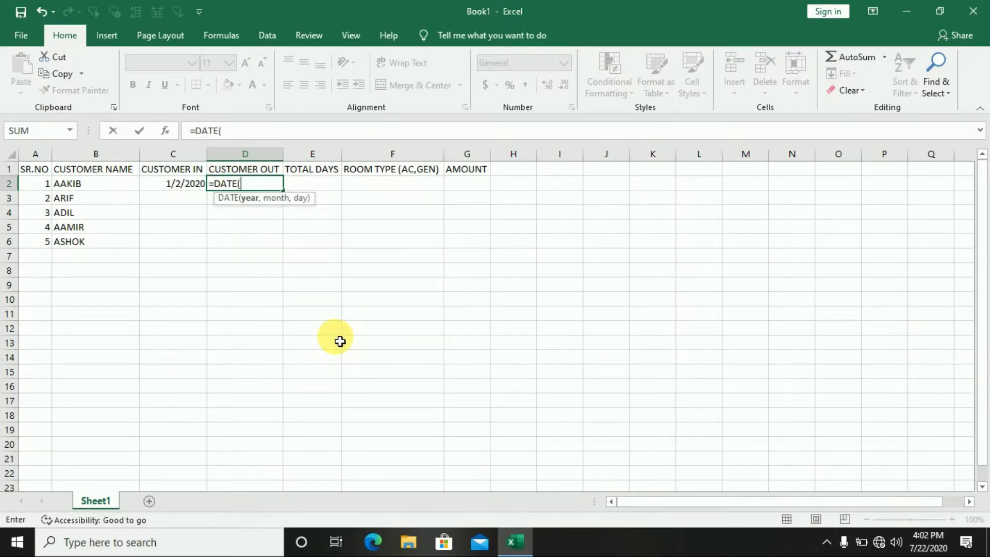
{"action": "type", "text": "2020,2"}
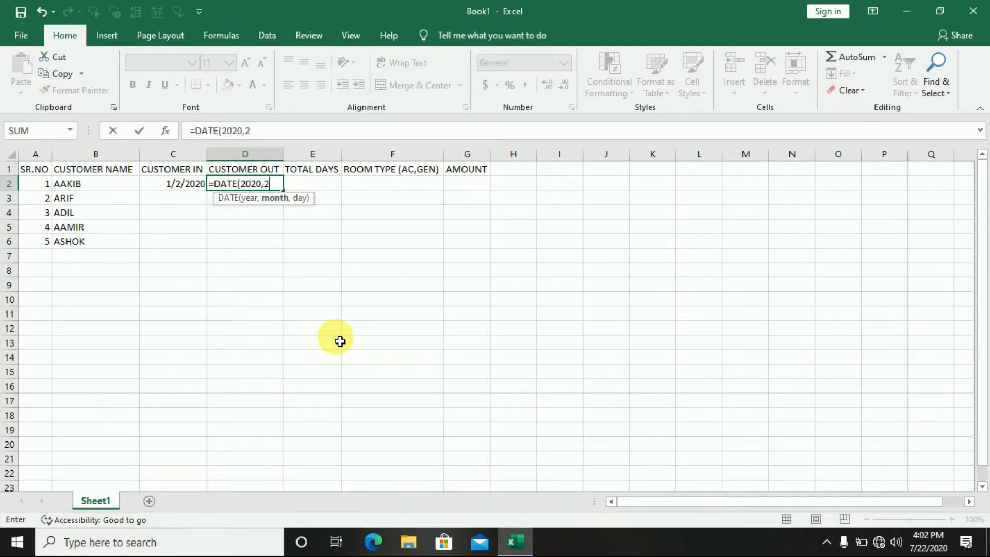
{"action": "type", "text": ",1)"}
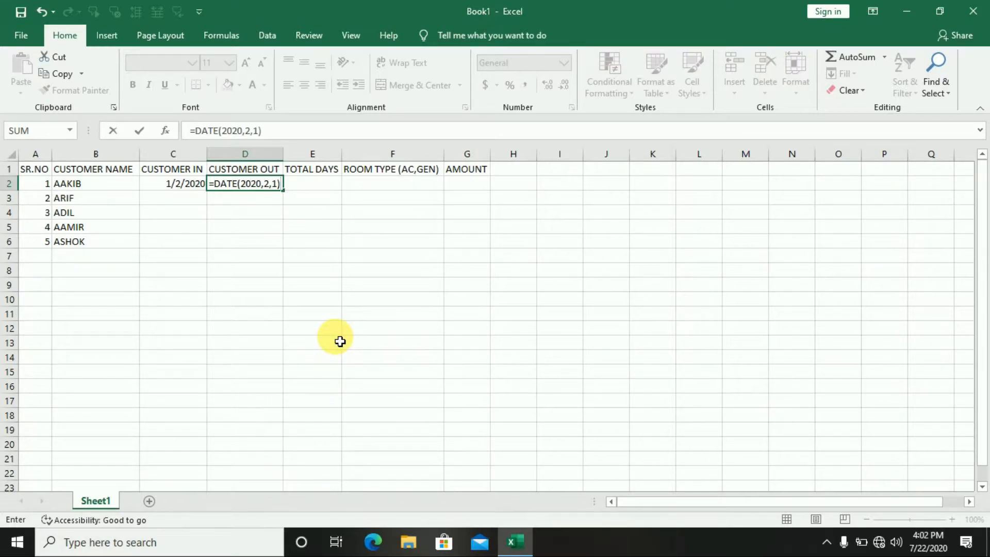
{"action": "key", "text": "Return"}
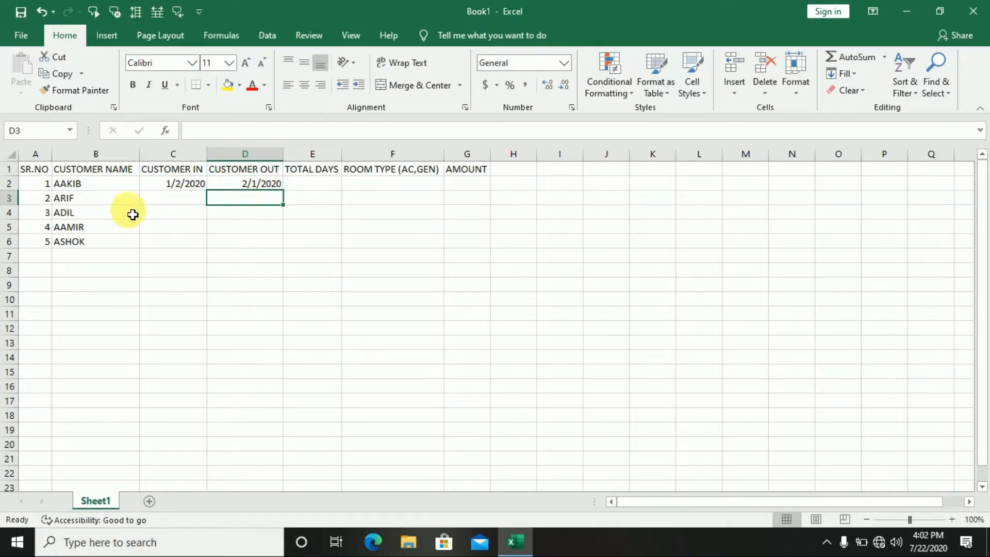
- Enter the second customer's check-in date in cell C3 with the formula =DATE(2020,2,1)
{"action": "left_click", "coordinate": [162, 198]}
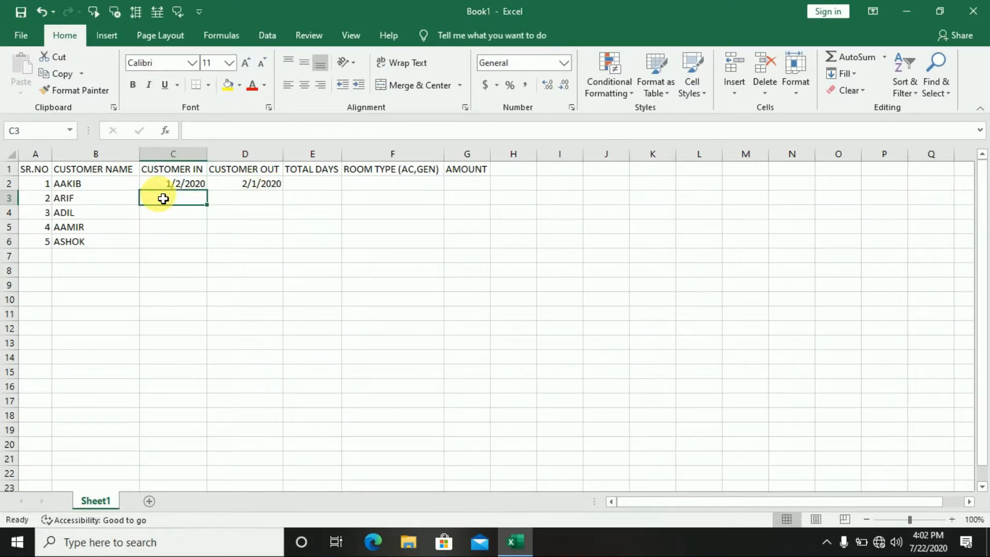
{"action": "type", "text": "=DAGE"}
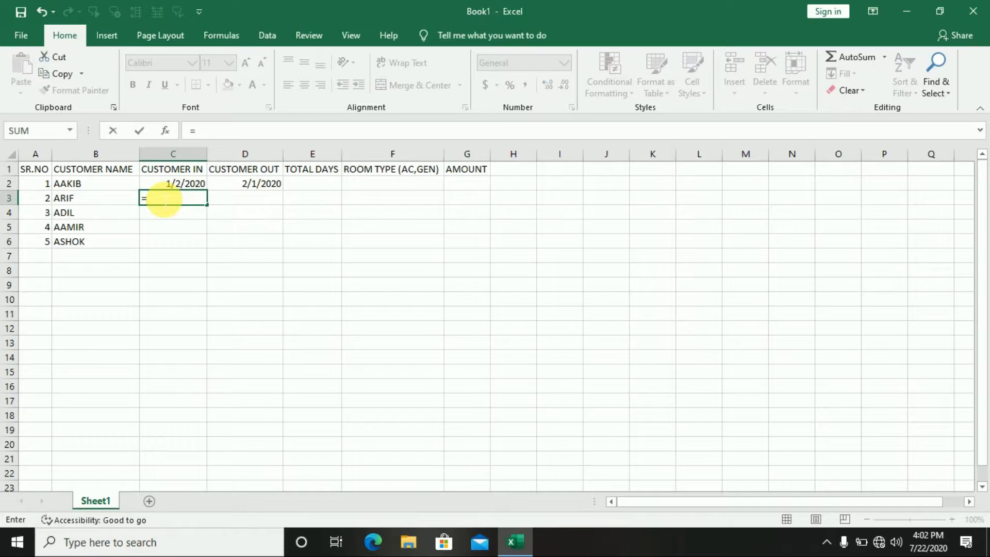
{"action": "key", "text": "BackSpace"}
{"action": "key", "text": "BackSpace"}
{"action": "type", "text": "TE"}
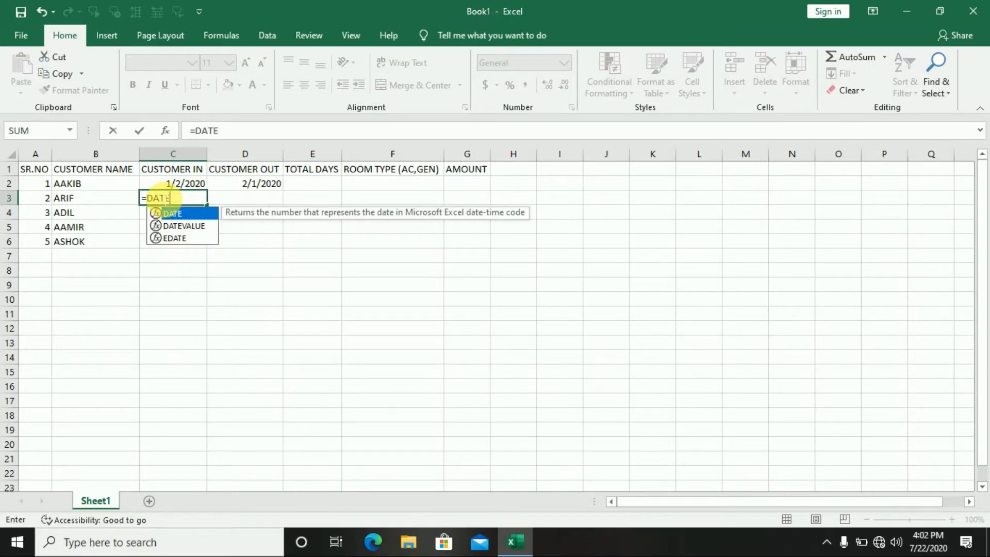
{"action": "type", "text": "("}
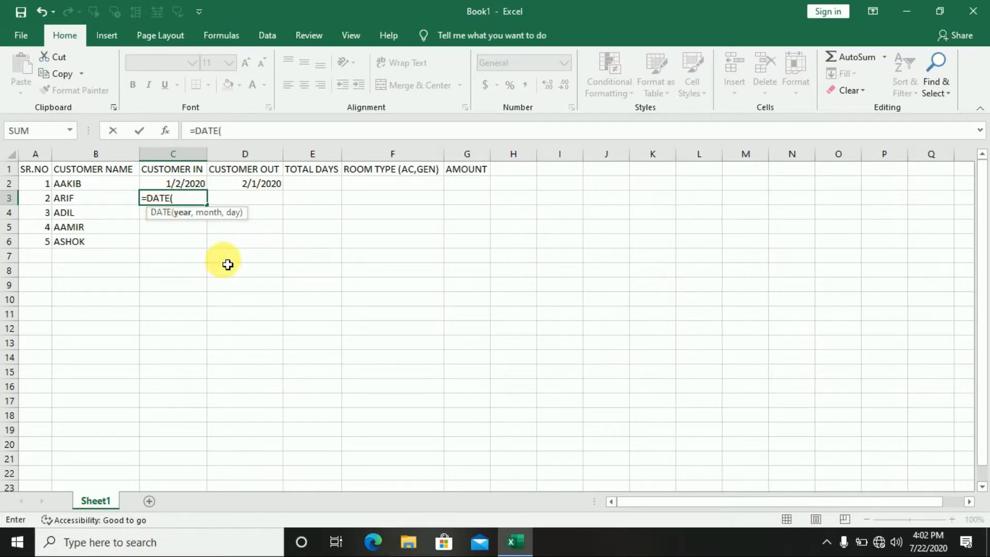
{"action": "type", "text": "2020,2,"}
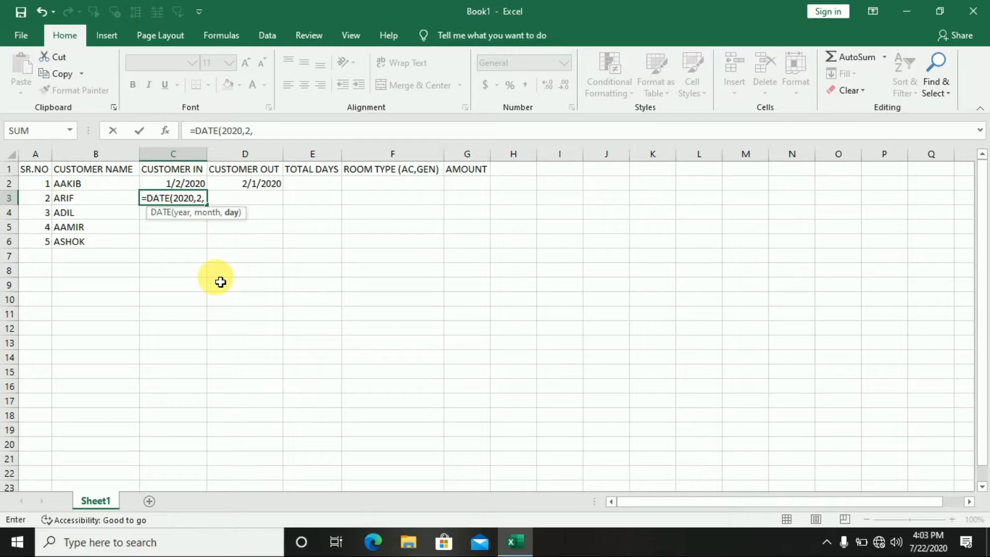
{"action": "type", "text": "1"}
{"action": "key", "text": "BackSpace"}
{"action": "type", "text": "1)"}
{"action": "key", "text": "Return"}
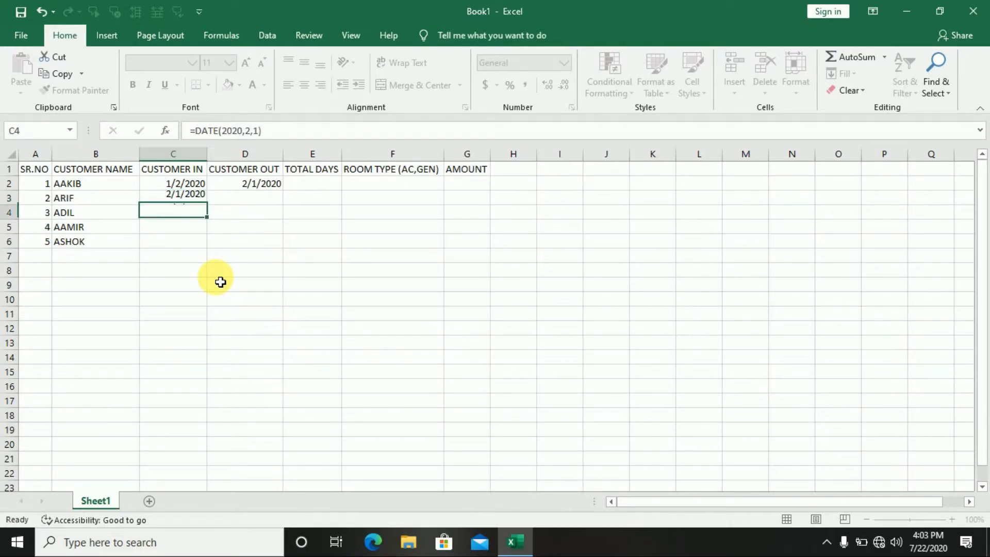
- Enter the second customer's check-out date in cell D3 with the formula =DATE(2020,3,6)
{"action": "left_click", "coordinate": [259, 201]}
{"action": "type", "text": "="}
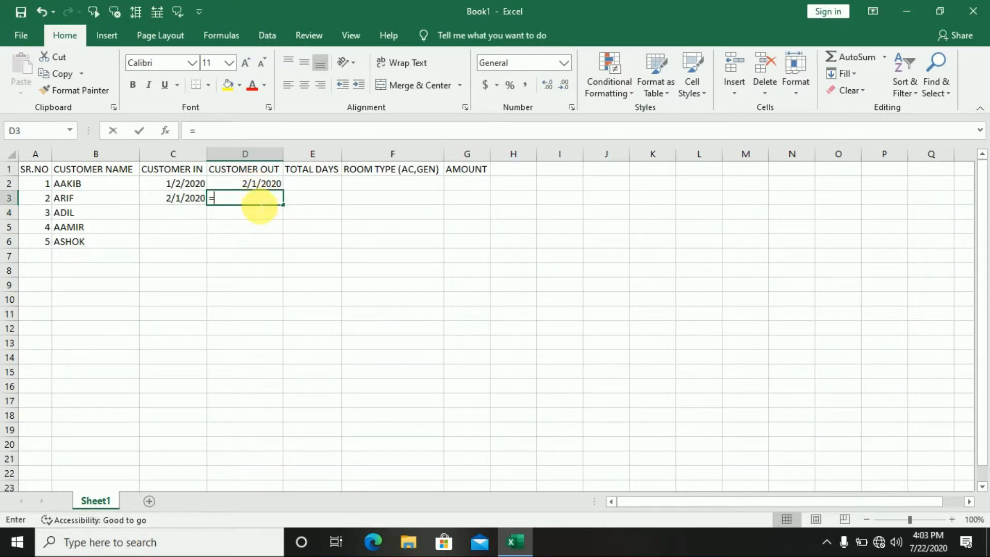
{"action": "type", "text": "DATE"}
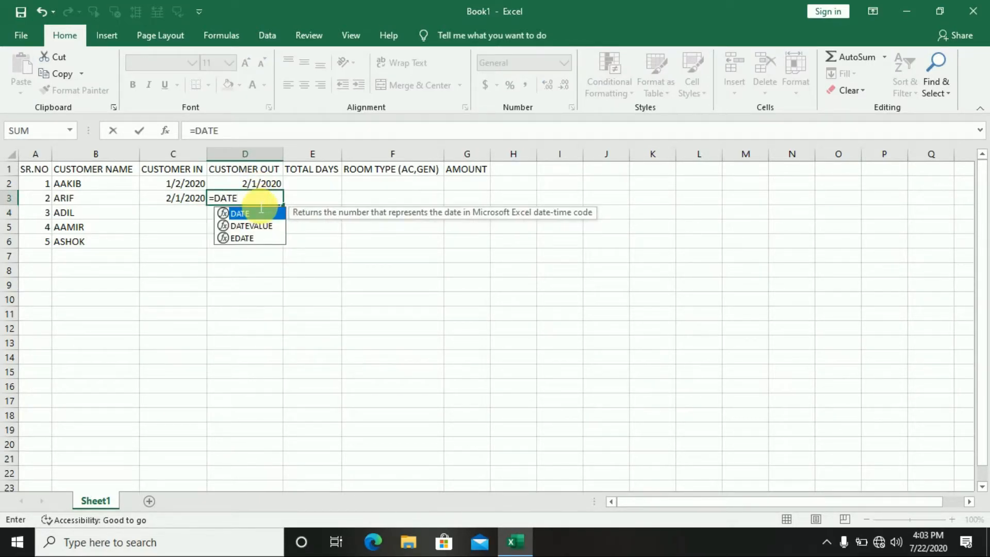
{"action": "type", "text": "("}
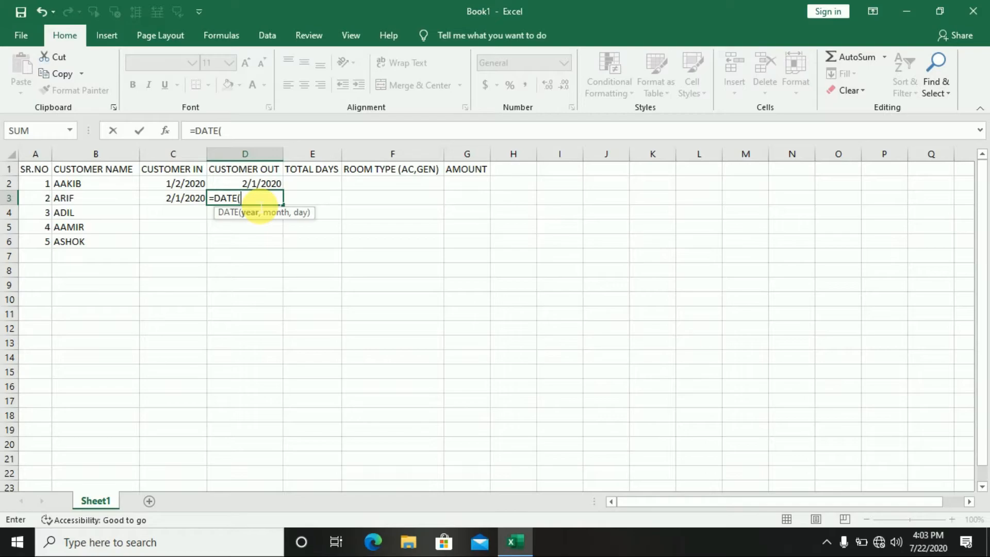
{"action": "type", "text": "2020,3"}
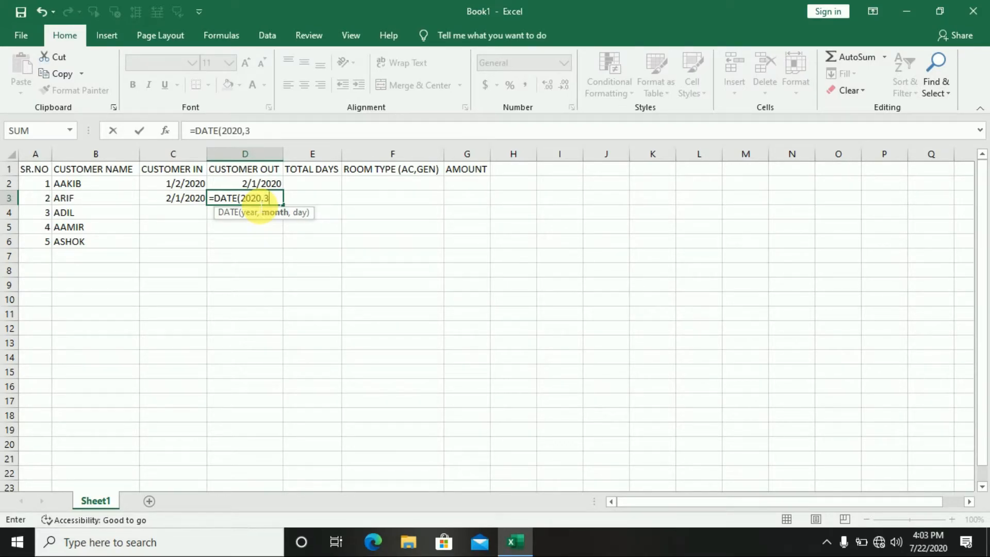
{"action": "type", "text": "."}
{"action": "type", "text": "6"}
{"action": "type", "text": ")"}
{"action": "key", "text": "BackSpace"}
{"action": "key", "text": "BackSpace"}
{"action": "key", "text": "BackSpace"}
{"action": "type", "text": ",6)"}
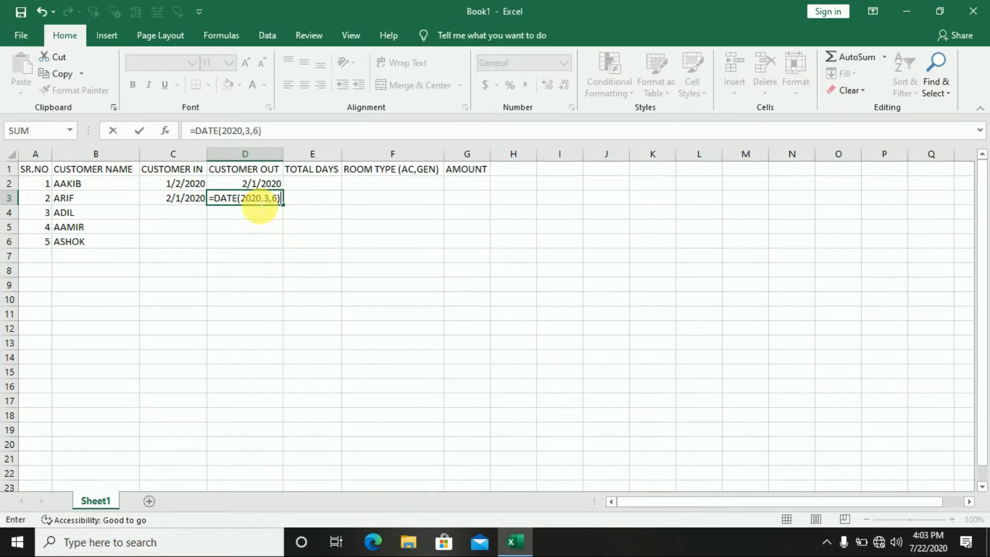
{"action": "key", "text": "Return"}
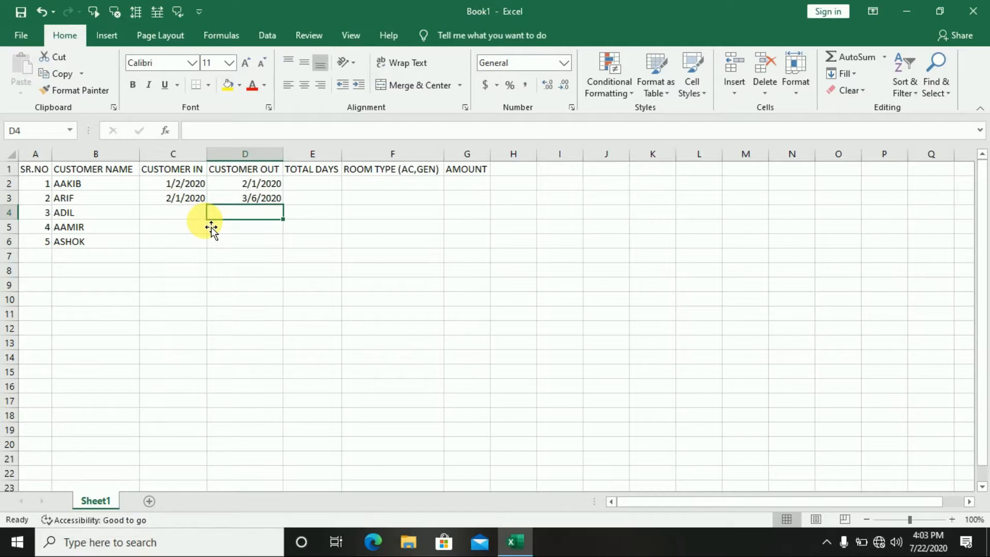
- Enter the third customer's check-in date in cell C4 directly as 1-2-2020, without a formula
{"action": "left_click", "coordinate": [185, 220]}
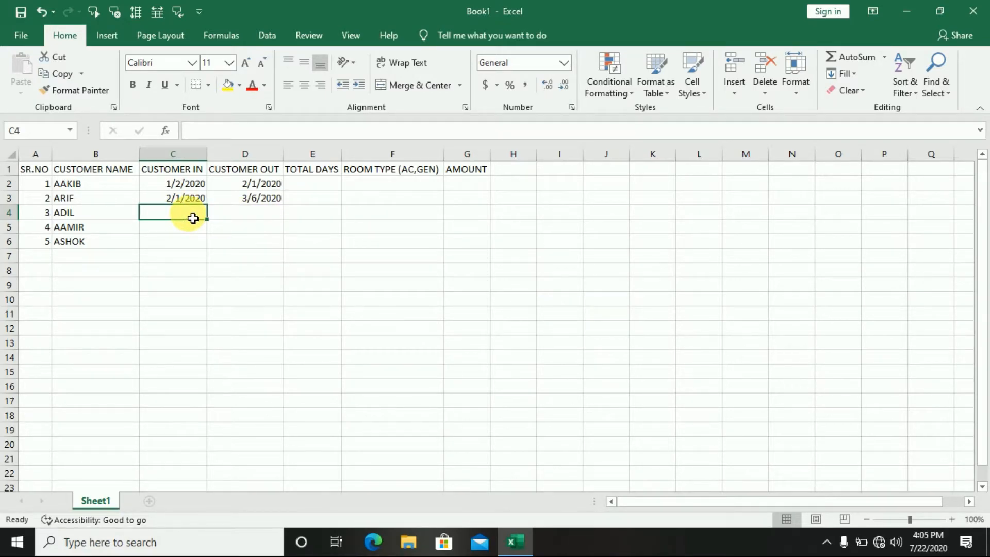
{"action": "type", "text": "1"}
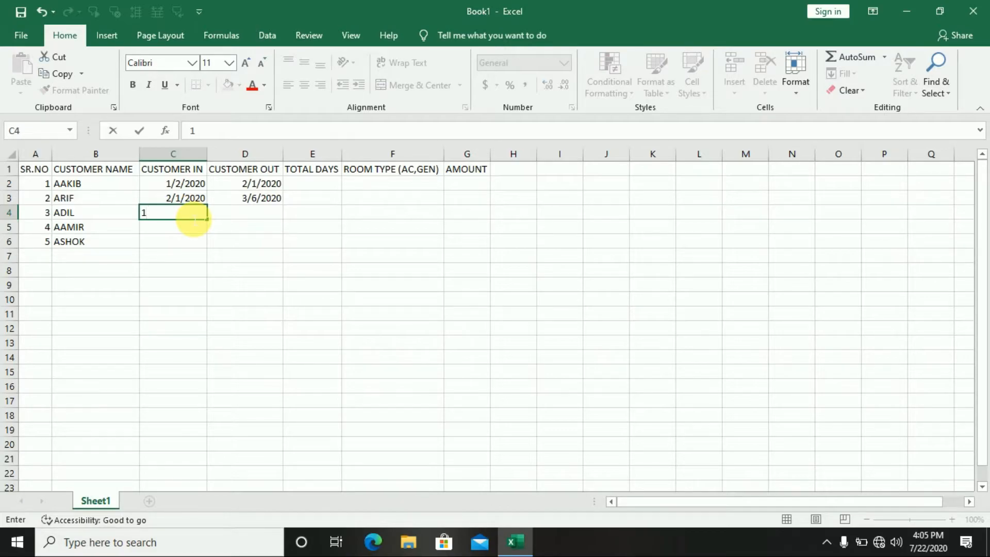
{"action": "type", "text": "-2-2020"}
{"action": "left_click", "coordinate": [194, 222]}
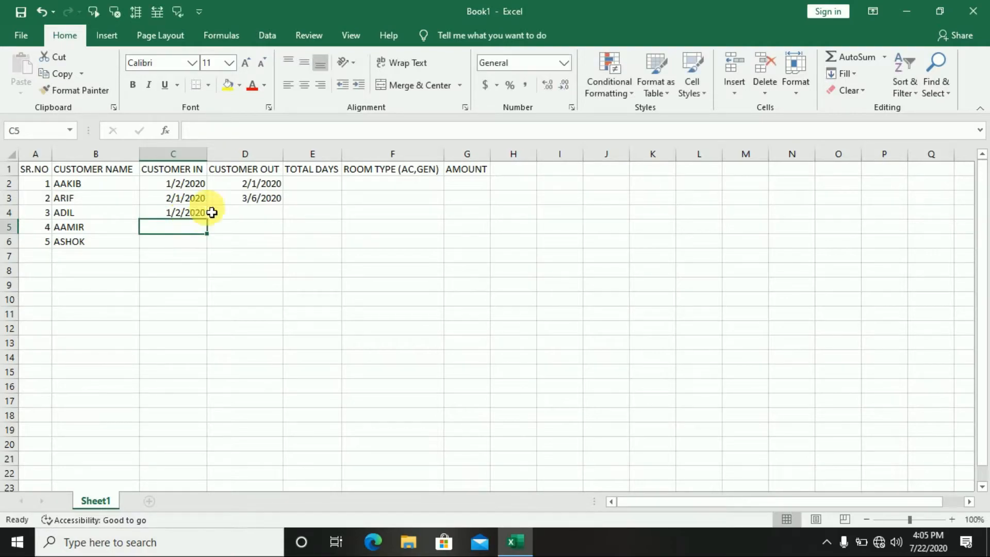
- Enter the third customer's check-out date in cell D4 directly as 2-1-2020
{"action": "left_click", "coordinate": [268, 220]}
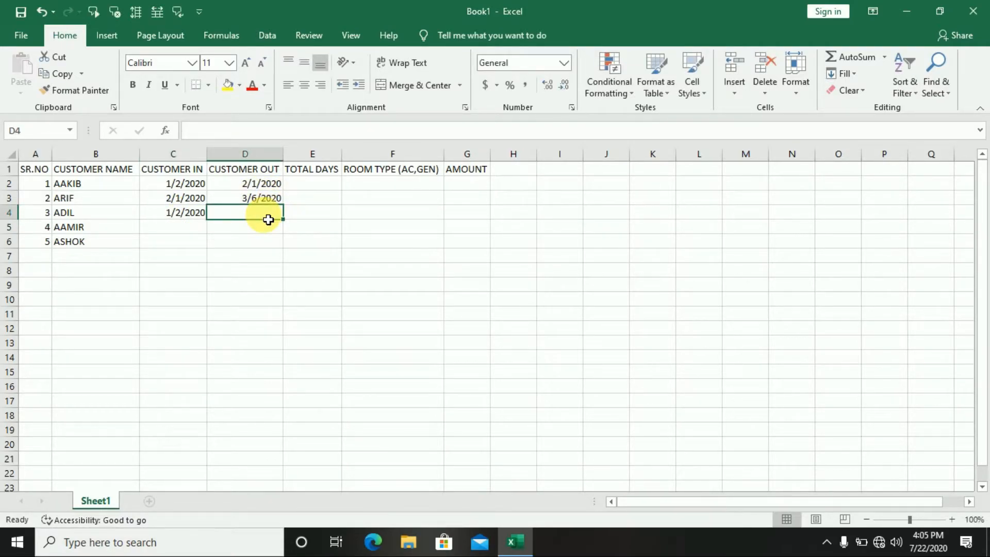
{"action": "type", "text": "2"}
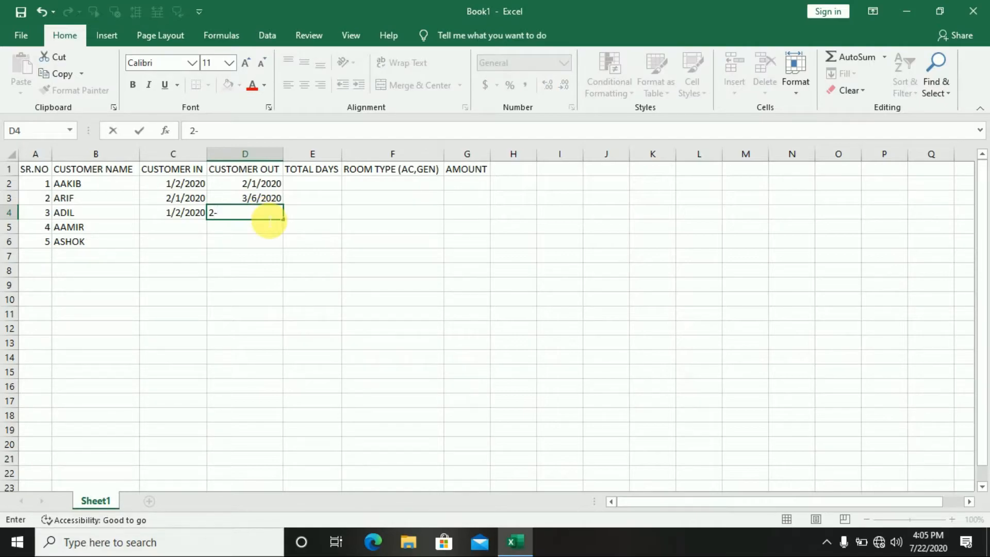
{"action": "type", "text": "-1"}
{"action": "type", "text": "-2020"}
{"action": "key", "text": "Return"}
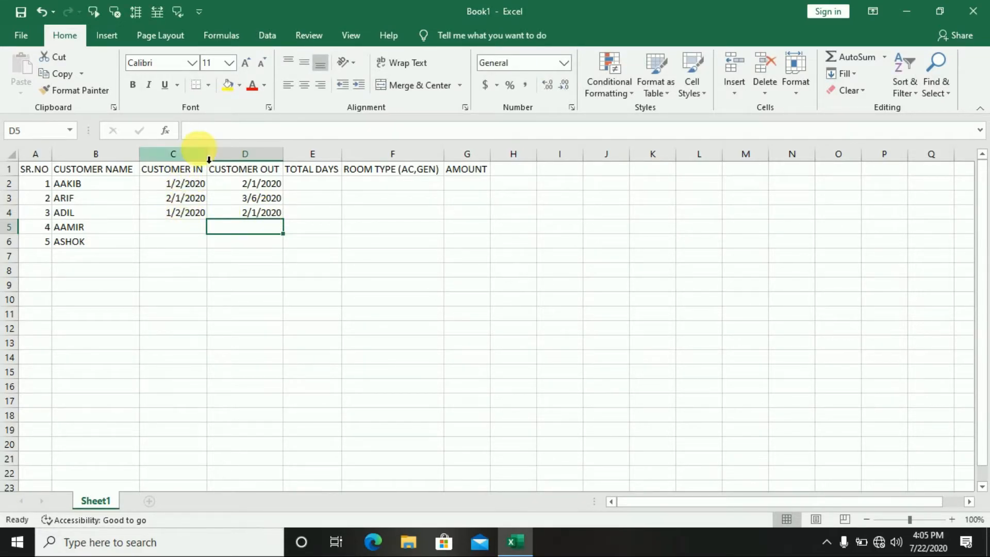
- Enter the fourth customer's check-in date 4-5-2020 in cell C5 and check-out date 5-5-2020 in cell D5
{"action": "left_click", "coordinate": [173, 232]}
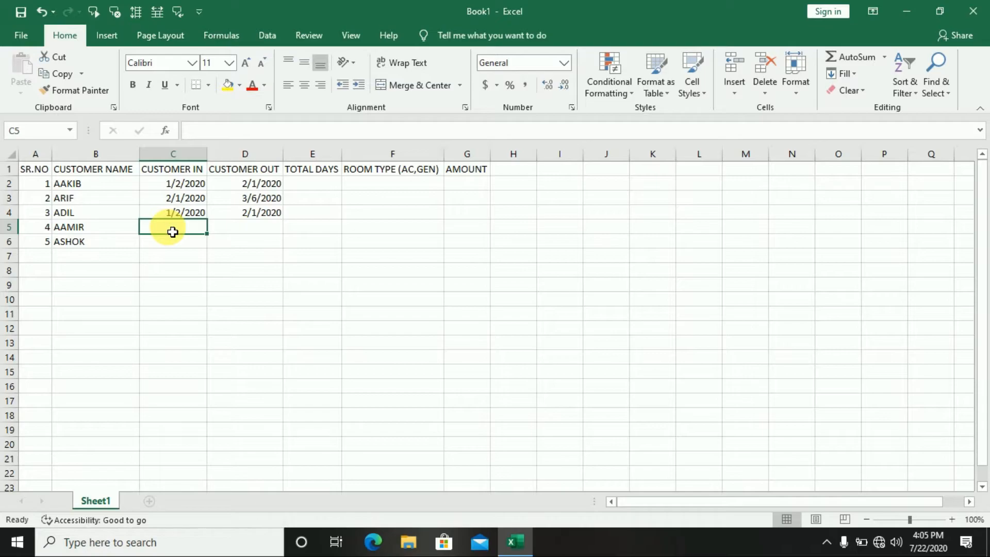
{"action": "type", "text": "4-"}
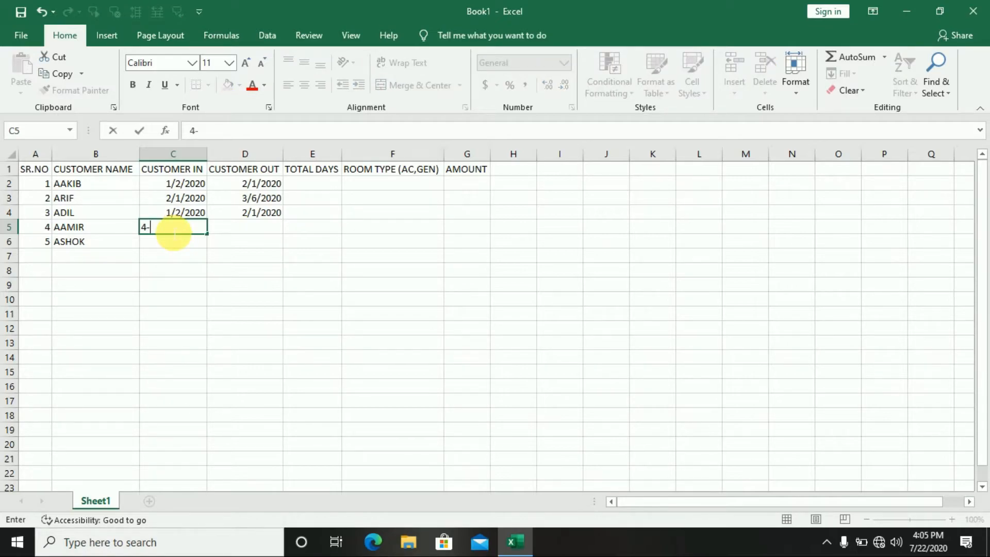
{"action": "type", "text": "5-2020"}
{"action": "key", "text": "Return"}
{"action": "left_click", "coordinate": [271, 233]}
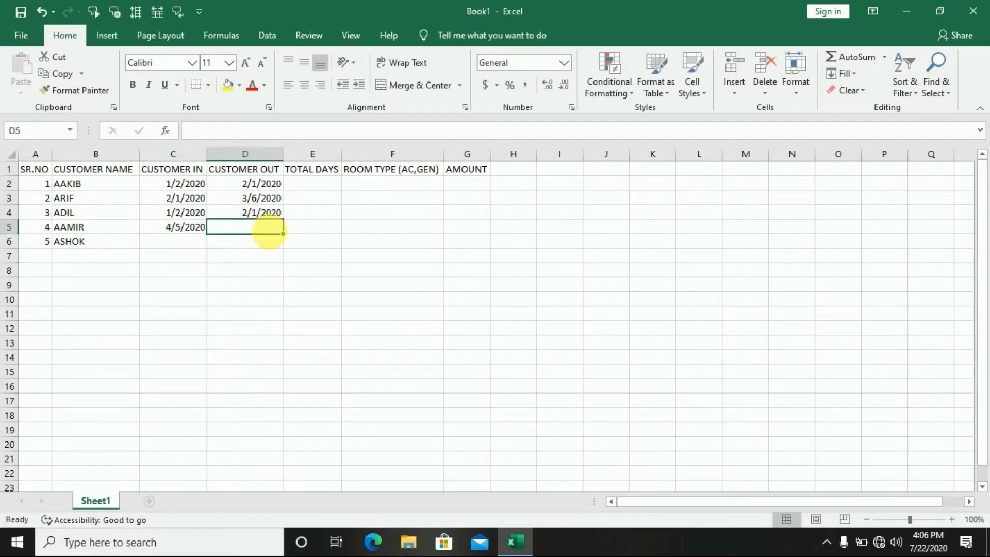
{"action": "type", "text": "5-5-2020"}
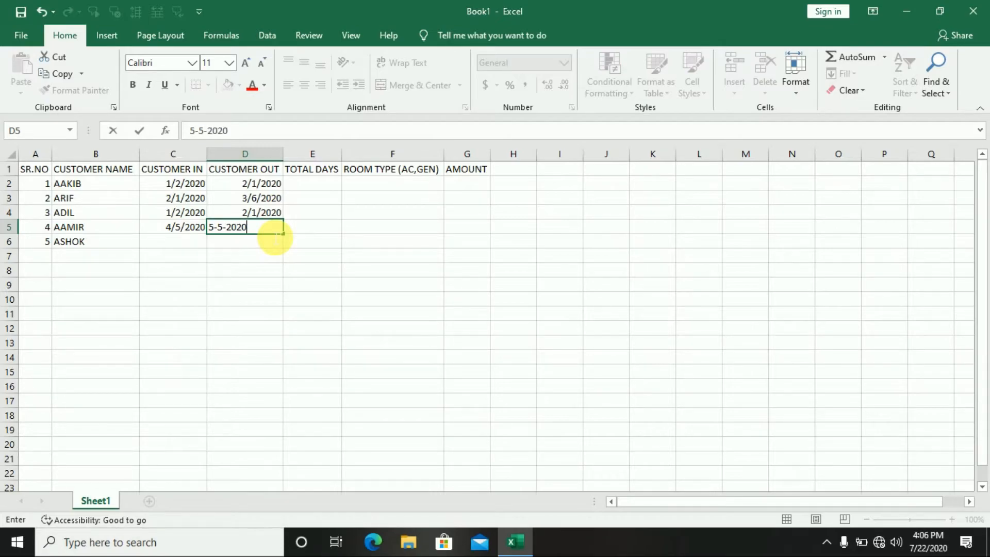
{"action": "key", "text": "Return"}
- Enter the fifth customer's check-in date 5-5-2020 in cell C6 and check-out date 7-1-2020 in cell D6
{"action": "left_click", "coordinate": [203, 243]}
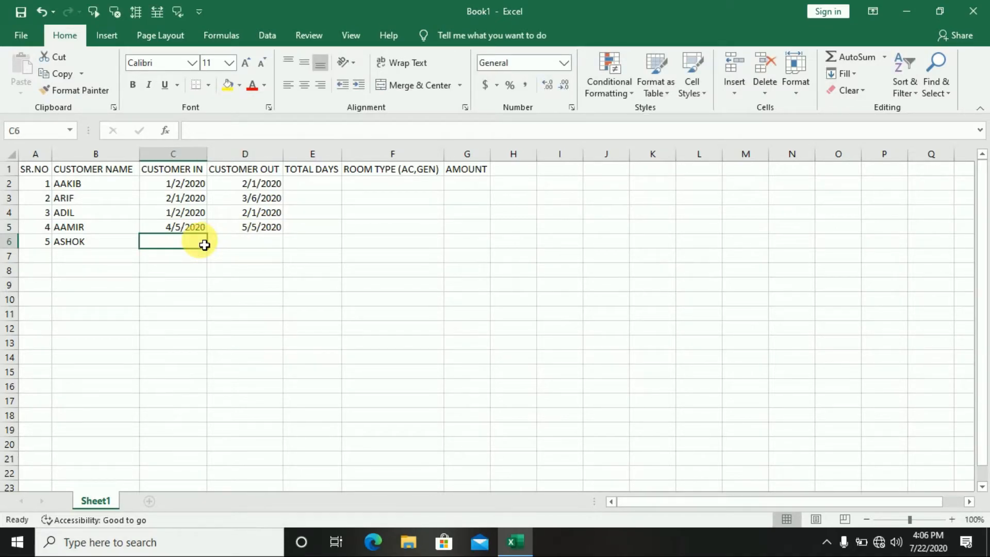
{"action": "type", "text": "5-5-"}
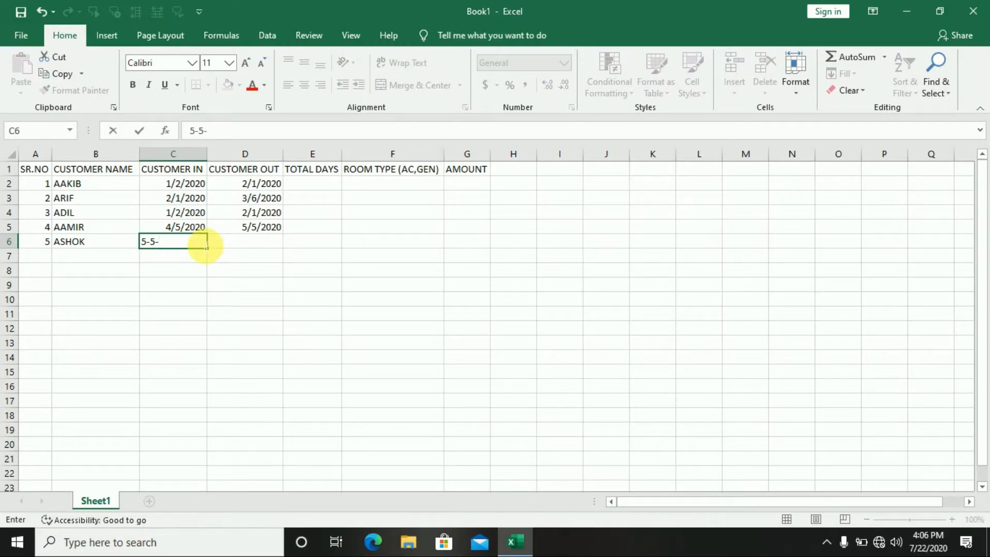
{"action": "type", "text": "2020"}
{"action": "key", "text": "Return"}
{"action": "left_click", "coordinate": [256, 246]}
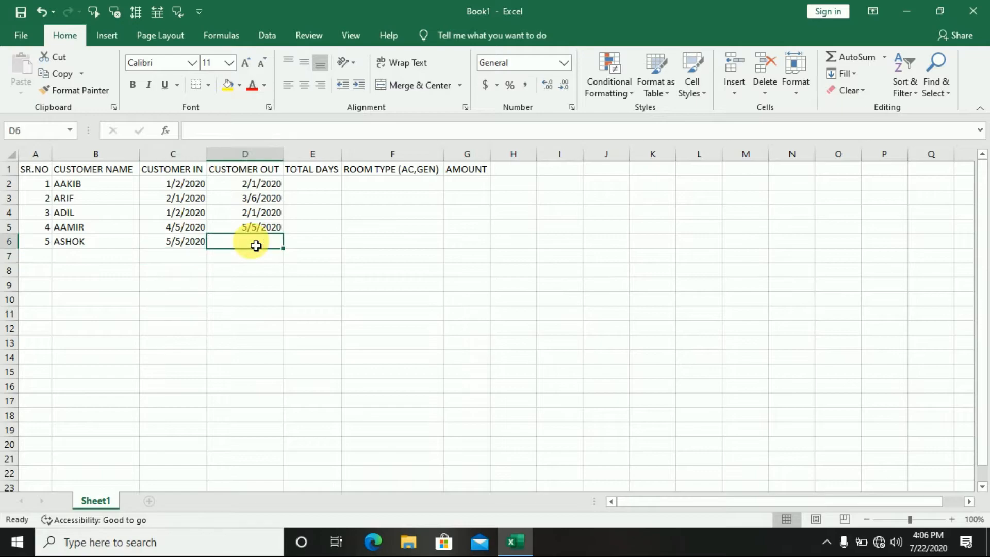
{"action": "type", "text": "7-"}
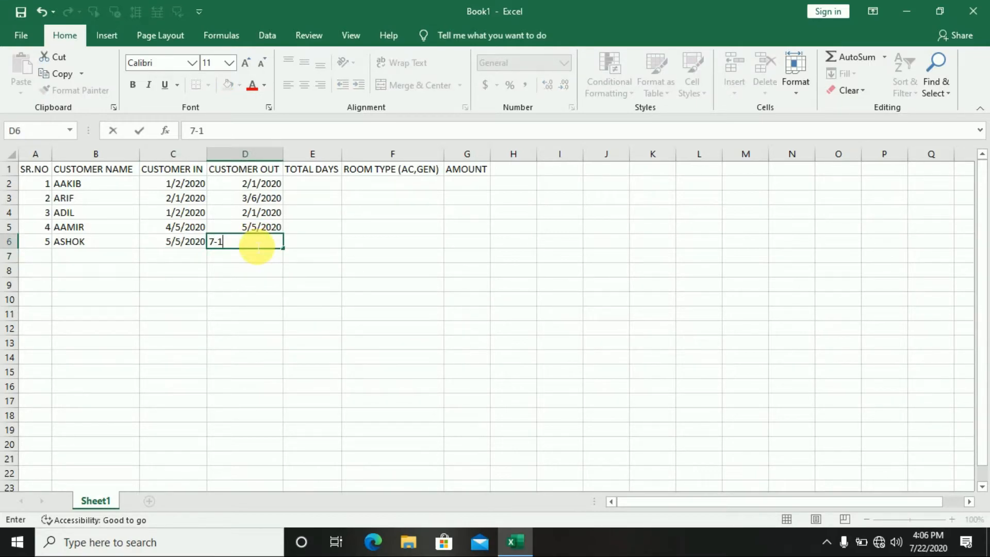
{"action": "type", "text": "1-2020"}
{"action": "key", "text": "Return"}
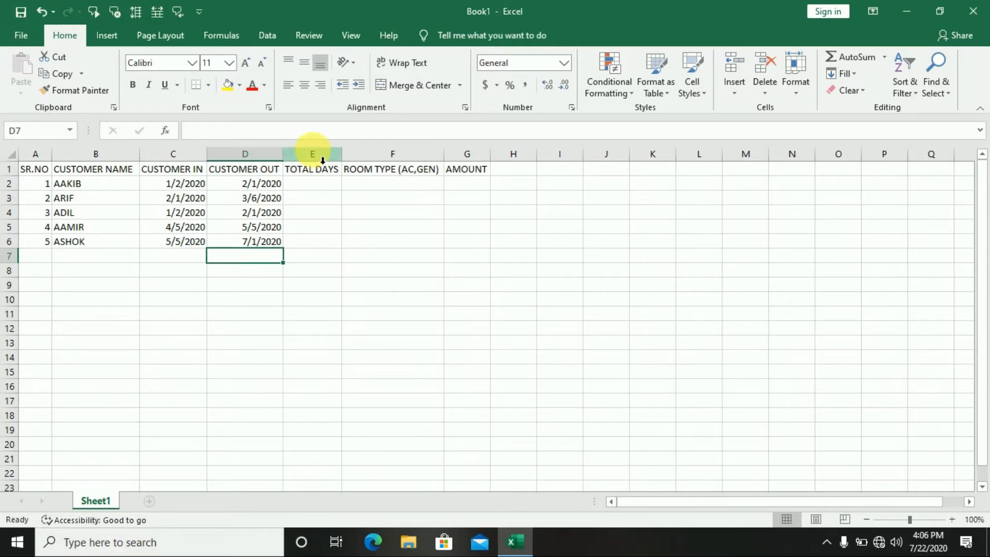
- Calculate the first customer's total days in cell E2 with the formula =D2-C2
{"action": "left_click", "coordinate": [313, 190]}
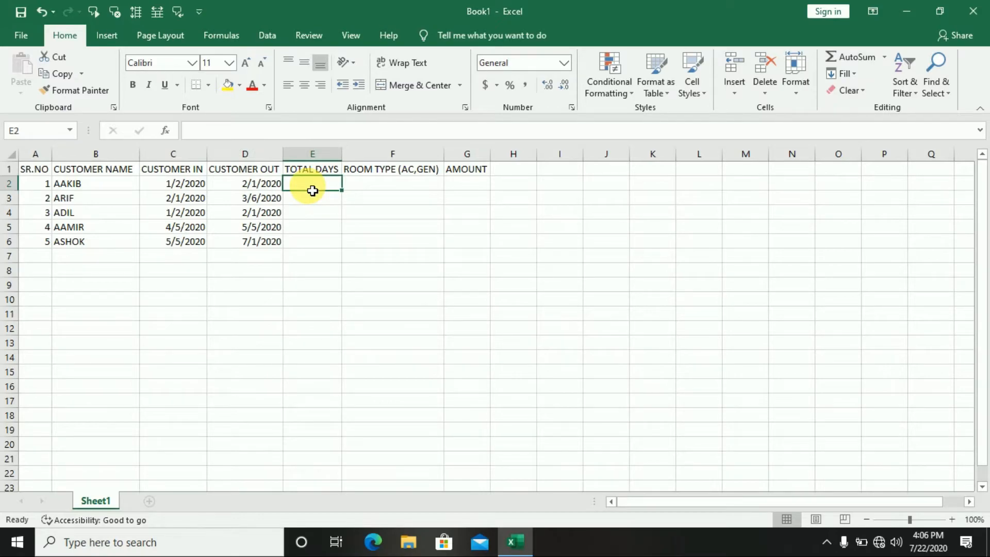
{"action": "type", "text": "="}
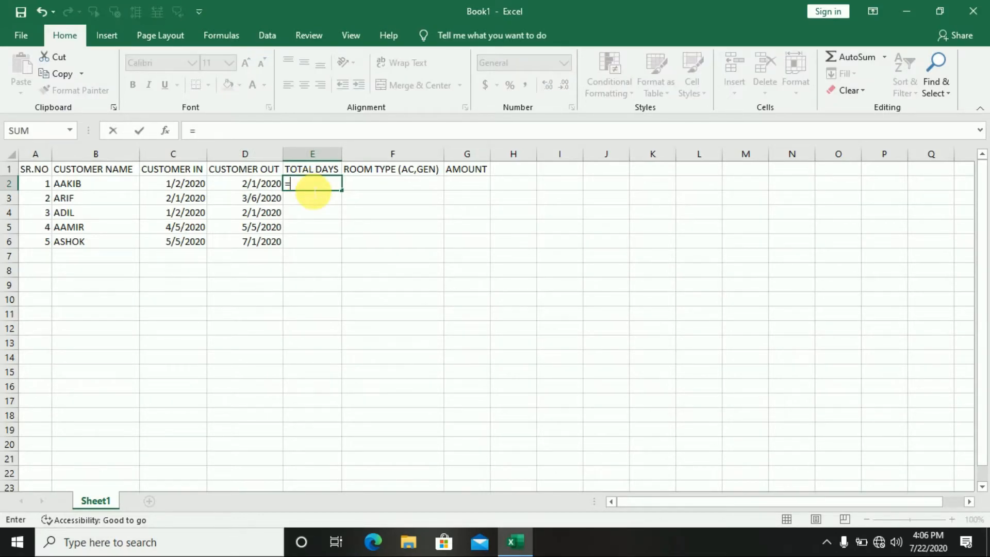
{"action": "left_click", "coordinate": [261, 191]}
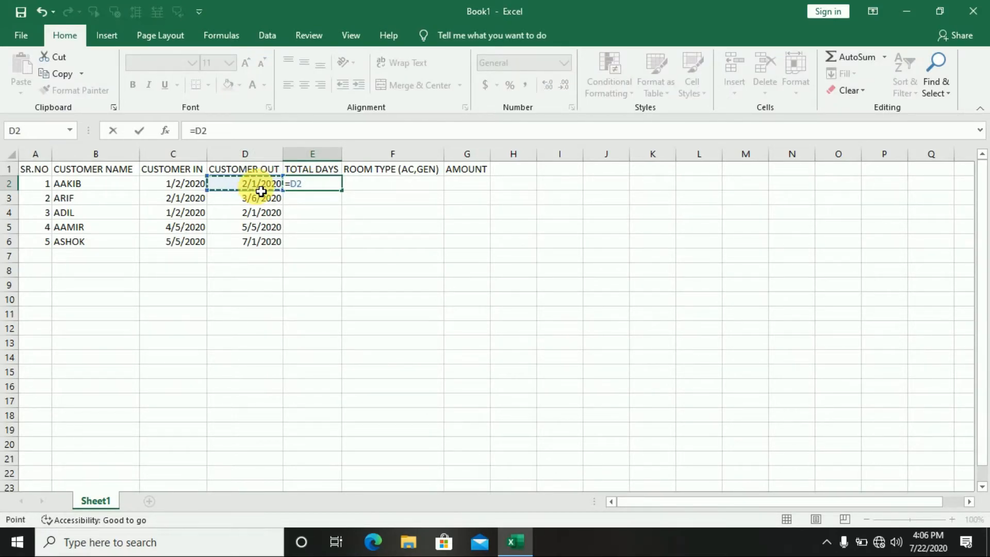
{"action": "type", "text": "-"}
{"action": "left_click", "coordinate": [180, 190]}
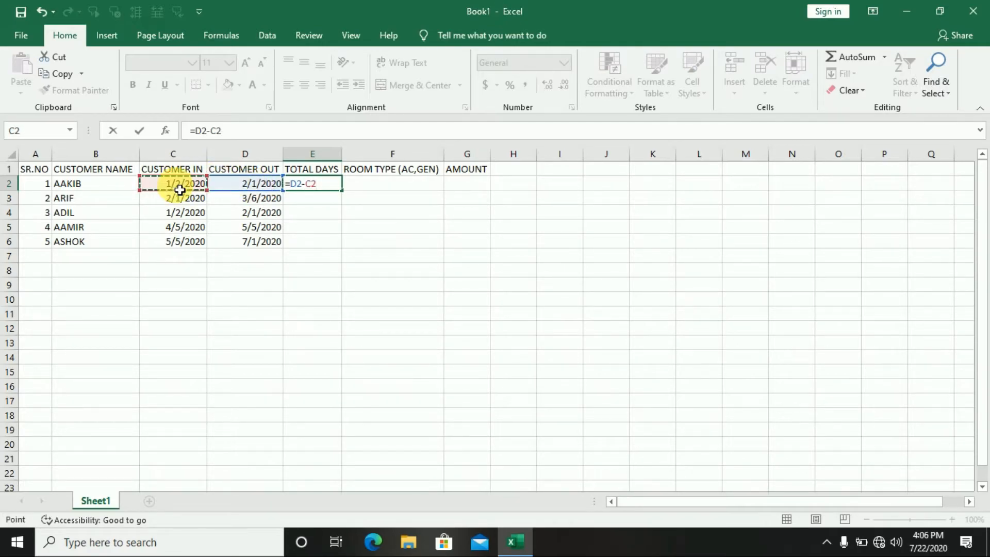
{"action": "key", "text": "Return"}
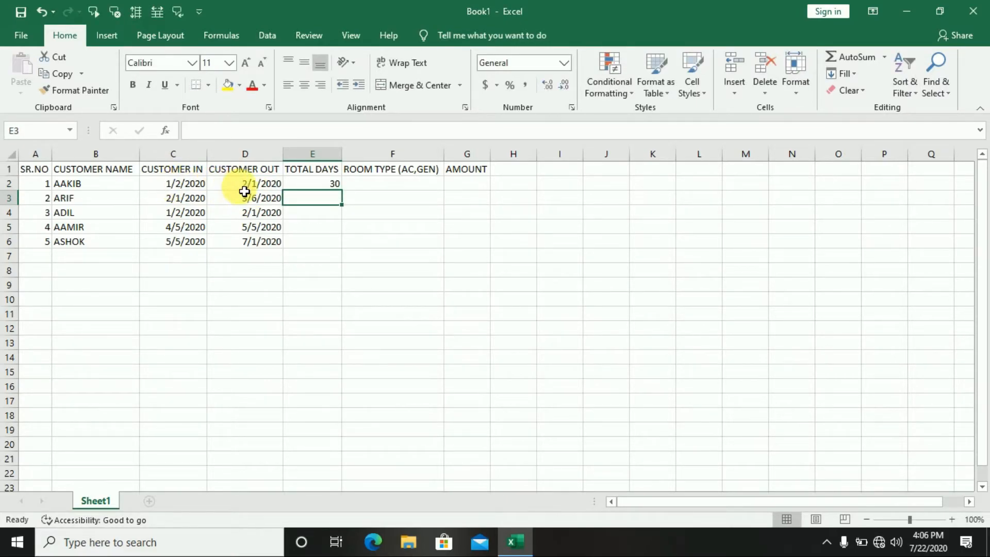
- Fill the total days formula from E2 down to E6 and undo the fill
{"action": "left_click", "coordinate": [324, 184]}
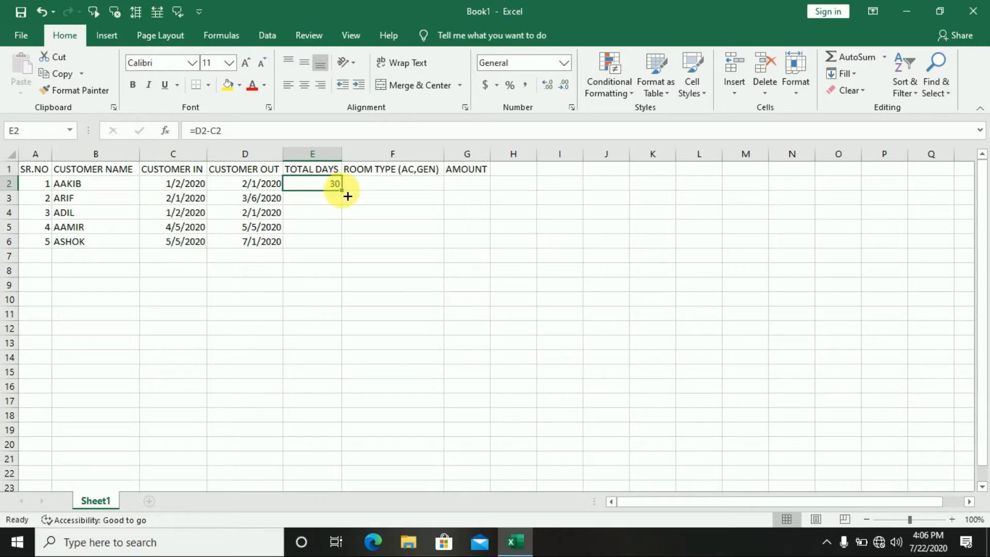
{"action": "left_click_drag", "start_coordinate": [348, 197], "coordinate": [348, 256]}
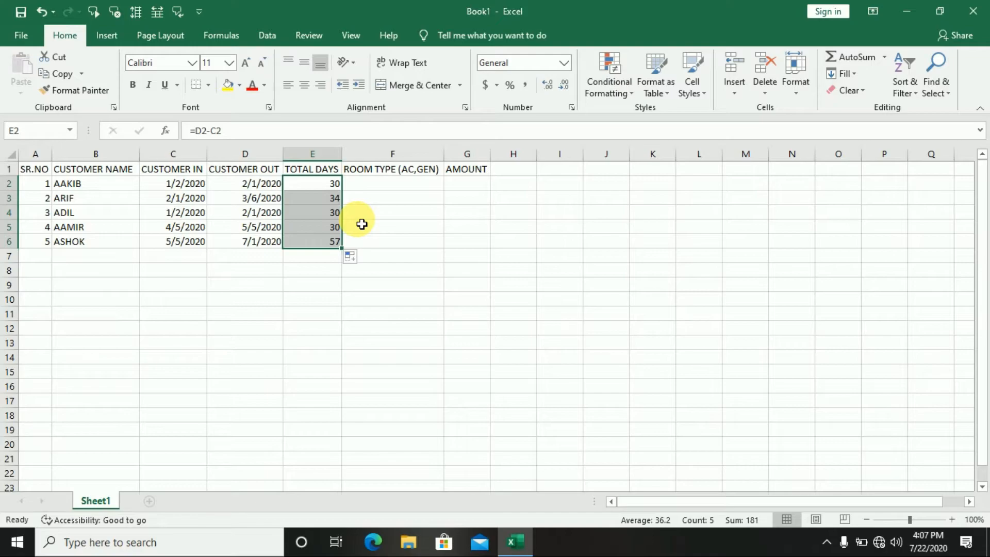
{"action": "key", "text": "ctrl+z"}
- Calculate the second customer's total days in cell E3 with the formula =D3-C3
{"action": "left_click", "coordinate": [328, 204]}
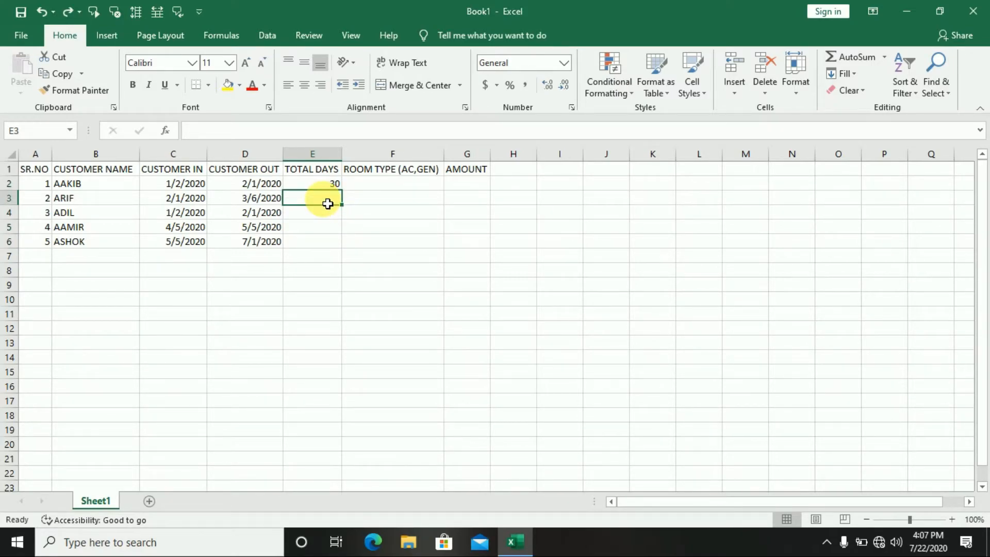
{"action": "type", "text": "="}
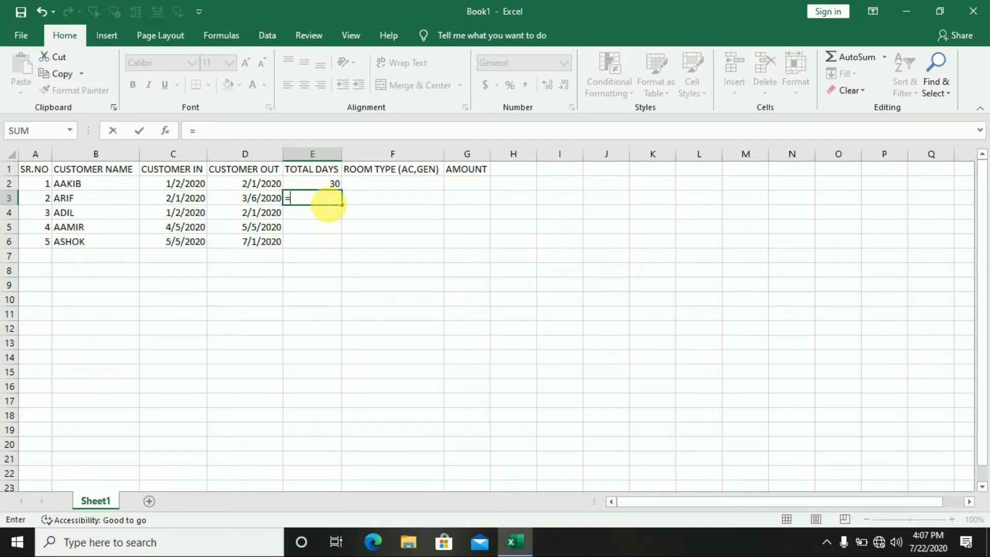
{"action": "left_click", "coordinate": [264, 202]}
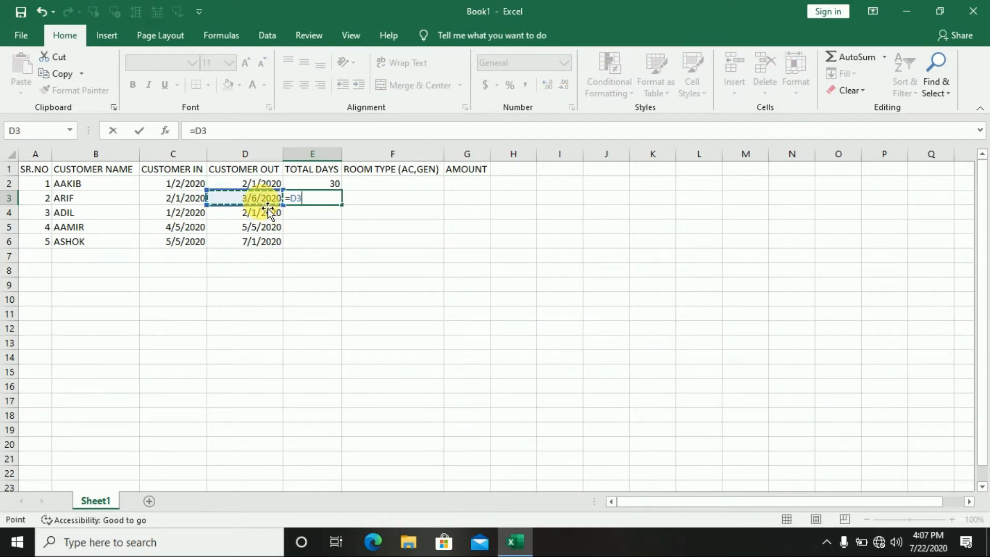
{"action": "type", "text": "-"}
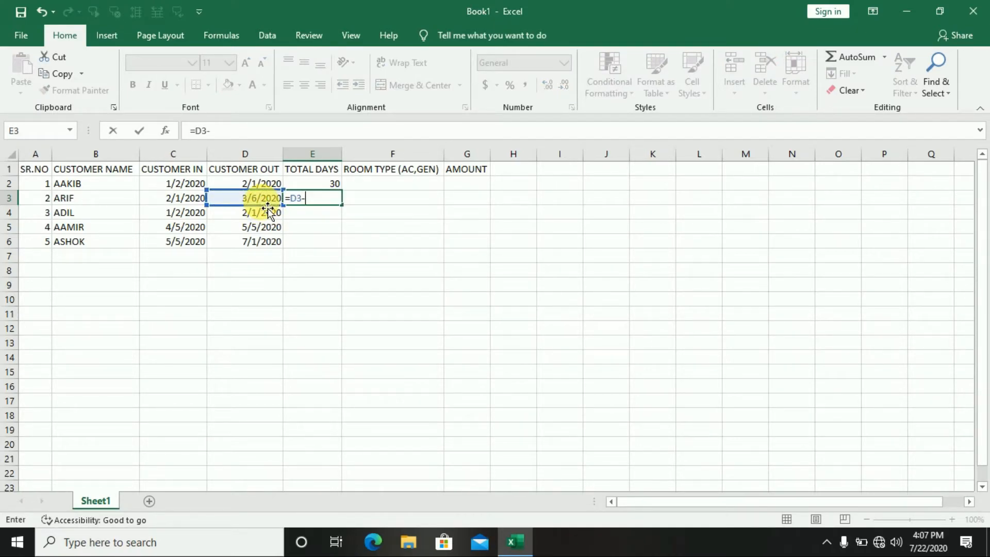
{"action": "left_click", "coordinate": [186, 200]}
{"action": "key", "text": "Return"}
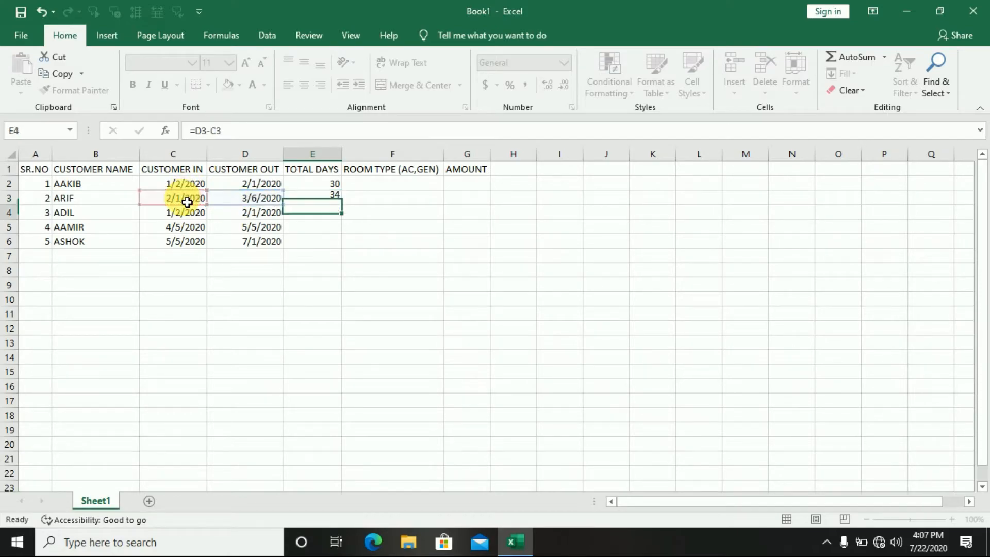
- Copy the total days formula from E3 down through E6 for the remaining customers
{"action": "left_click", "coordinate": [321, 202]}
{"action": "left_click_drag", "start_coordinate": [346, 211], "coordinate": [346, 212]}
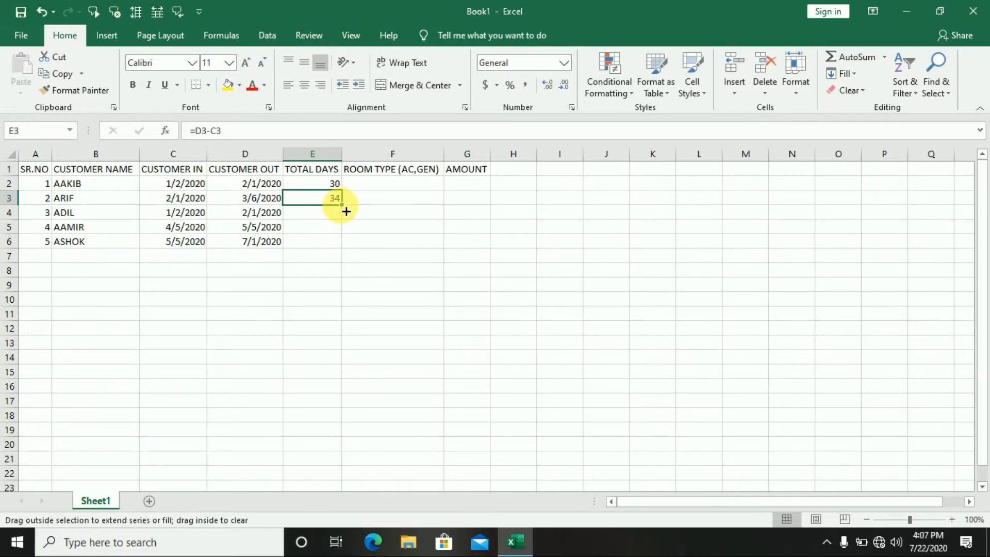
{"action": "double_click", "coordinate": [346, 211]}
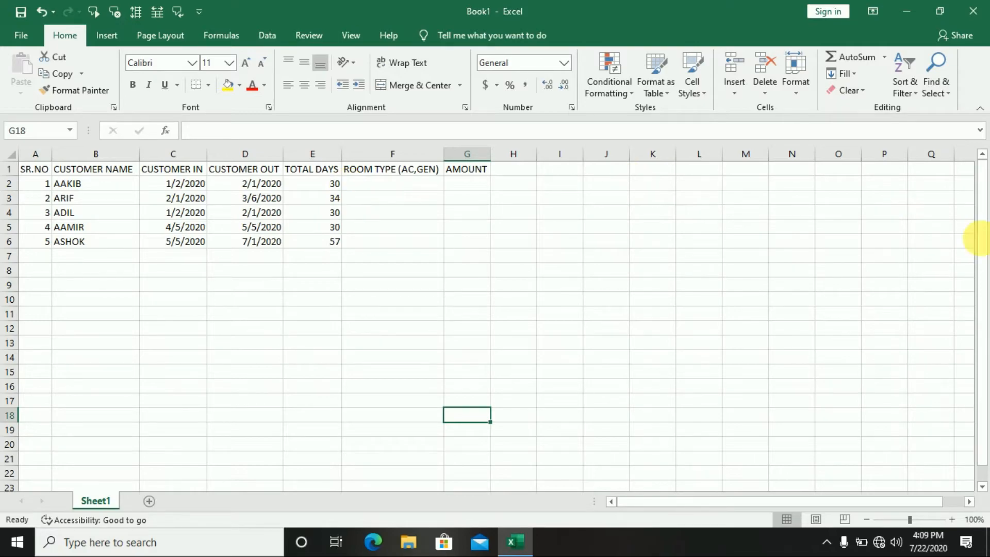
- Create a small room rate table in L6:M7 with AC at 500 and GEN at 200
{"action": "left_click", "coordinate": [697, 247]}
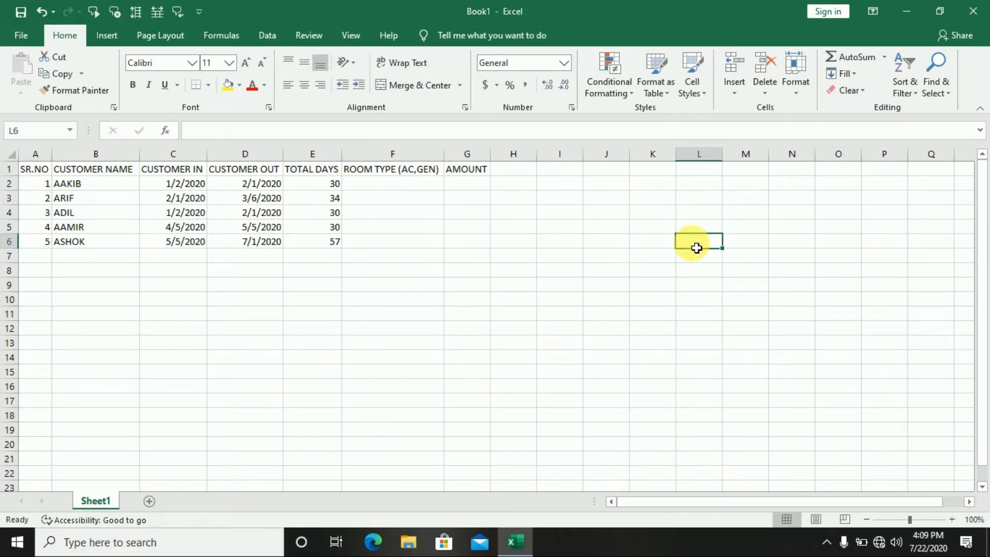
{"action": "type", "text": "AC"}
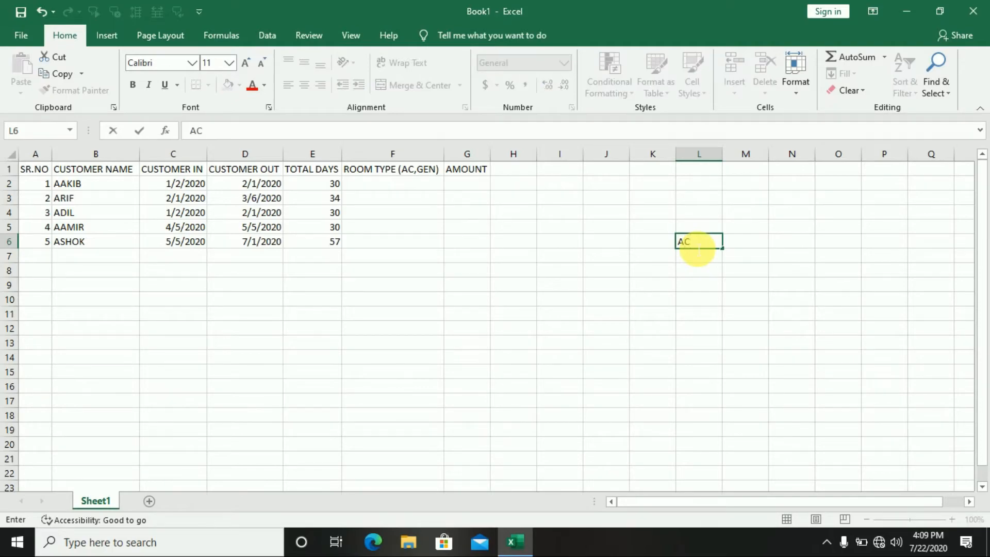
{"action": "key", "text": "Tab"}
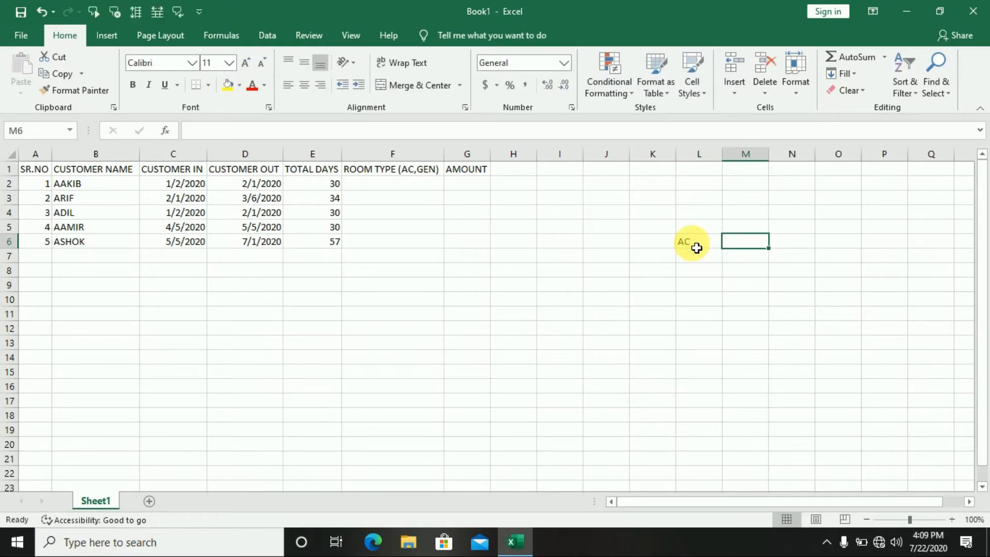
{"action": "type", "text": "500"}
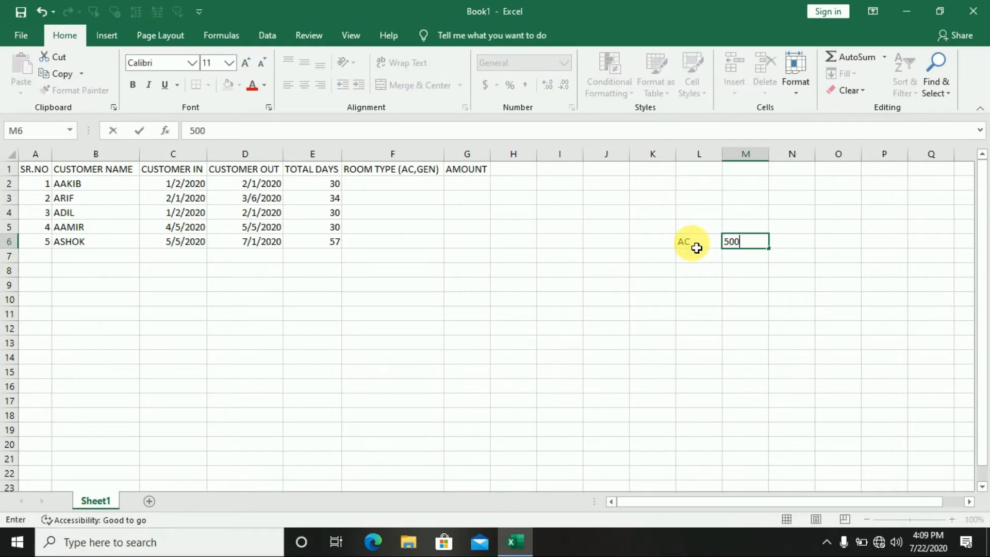
{"action": "left_click", "coordinate": [696, 258]}
{"action": "type", "text": "GEN"}
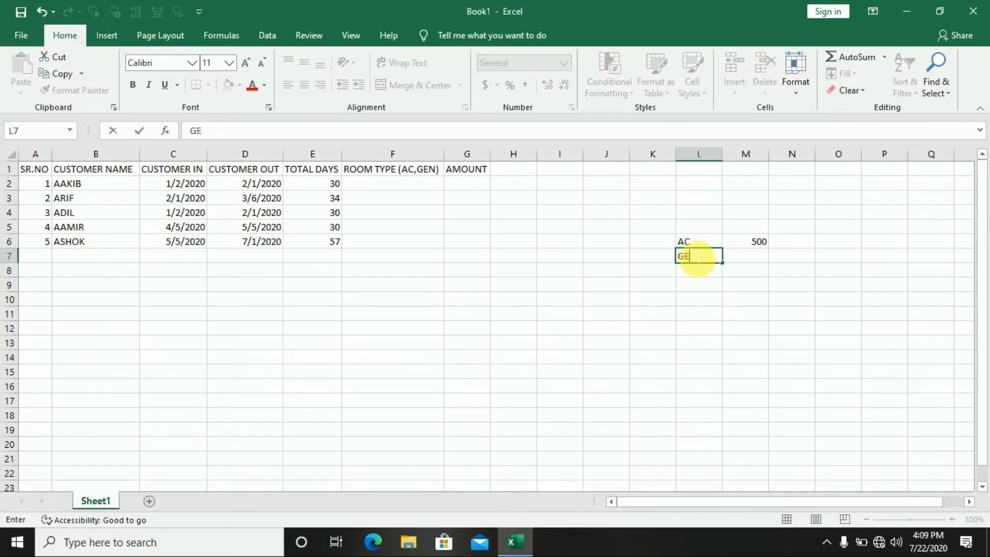
{"action": "left_click", "coordinate": [747, 258]}
{"action": "type", "text": "200"}
- Enter the room types AC, GEN, AC, AC and GEN for the five customers in cells F2 to F6
{"action": "left_click", "coordinate": [413, 186]}
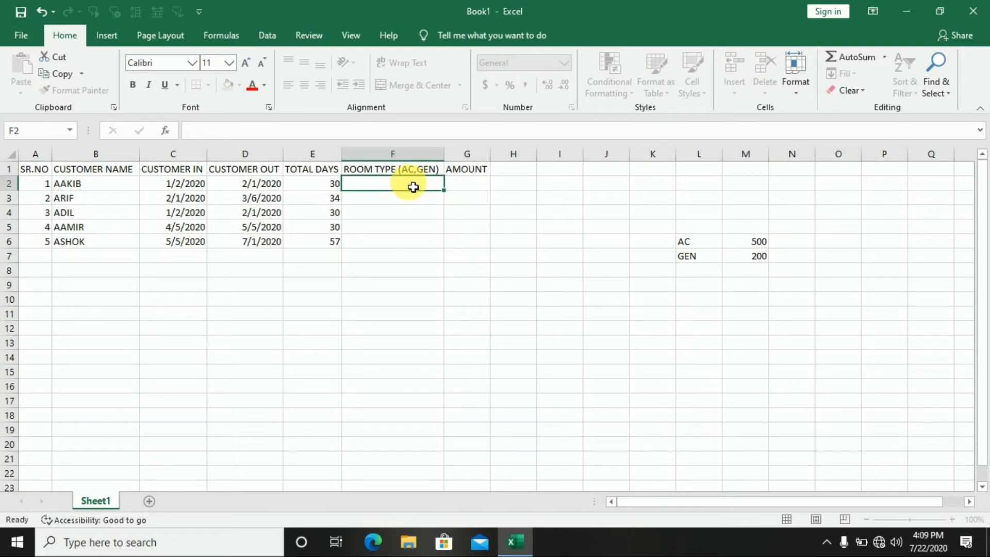
{"action": "type", "text": "AC"}
{"action": "key", "text": "Return"}
{"action": "type", "text": "GEN"}
{"action": "key", "text": "Return"}
{"action": "type", "text": "AC"}
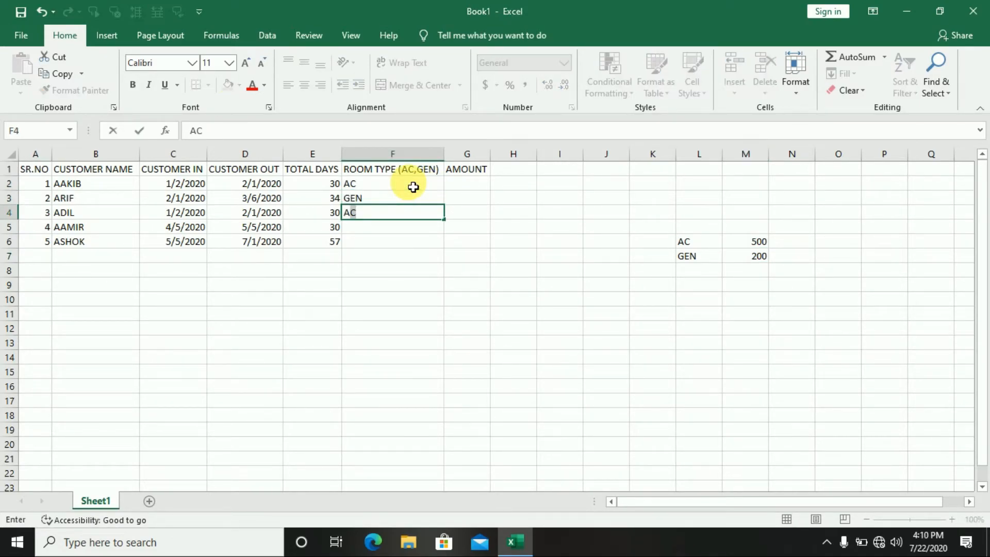
{"action": "key", "text": "Return"}
{"action": "type", "text": "AC"}
{"action": "key", "text": "Return"}
{"action": "type", "text": "GEN"}
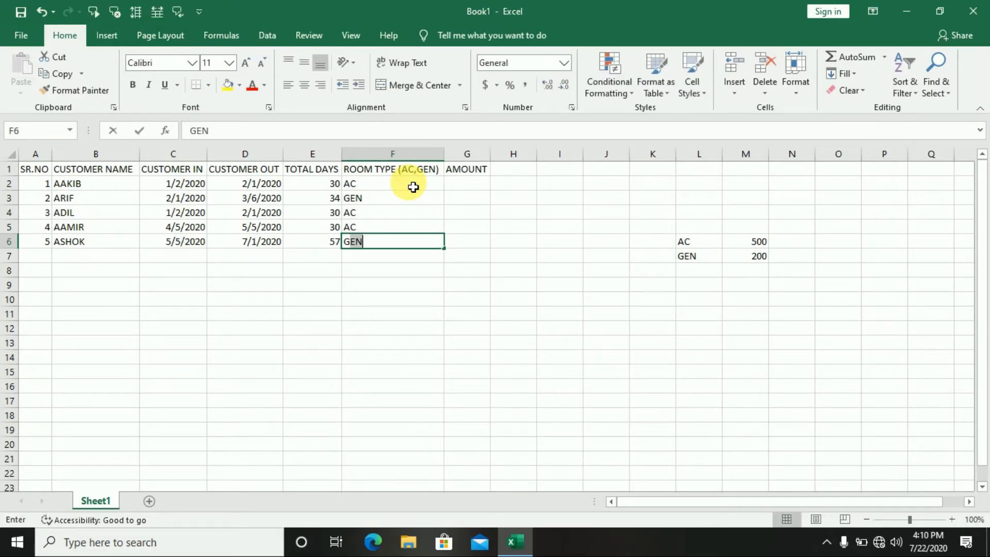
- Calculate the first customer's amount in cell G2 with the formula =IF(F2="AC",E2*500,E2*200)
{"action": "left_click", "coordinate": [469, 186]}
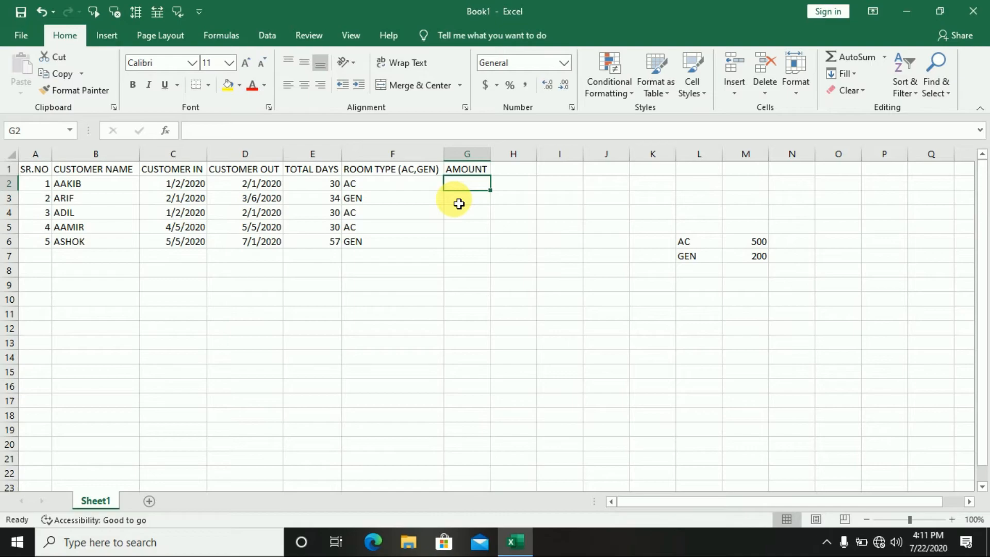
{"action": "type", "text": "="}
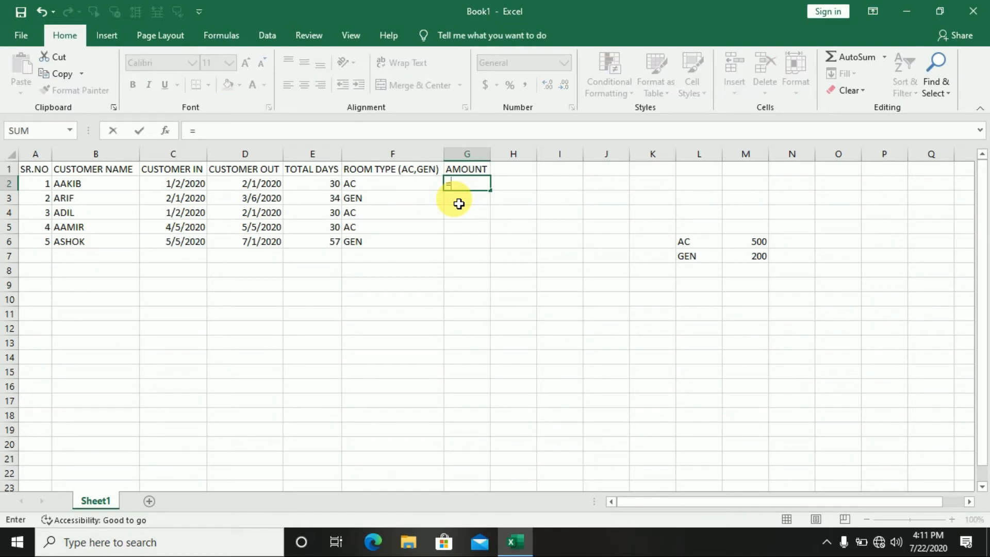
{"action": "type", "text": "IF"}
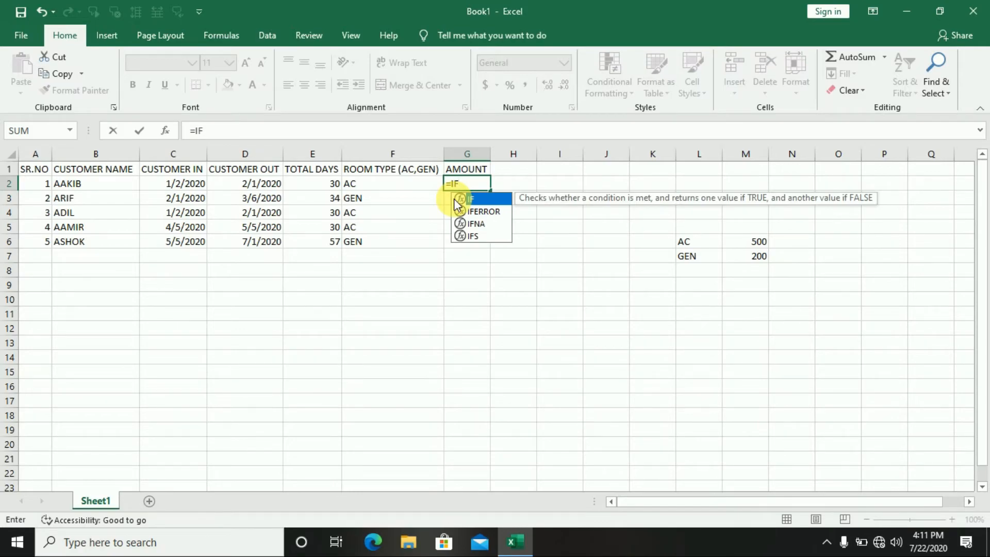
{"action": "double_click", "coordinate": [458, 201]}
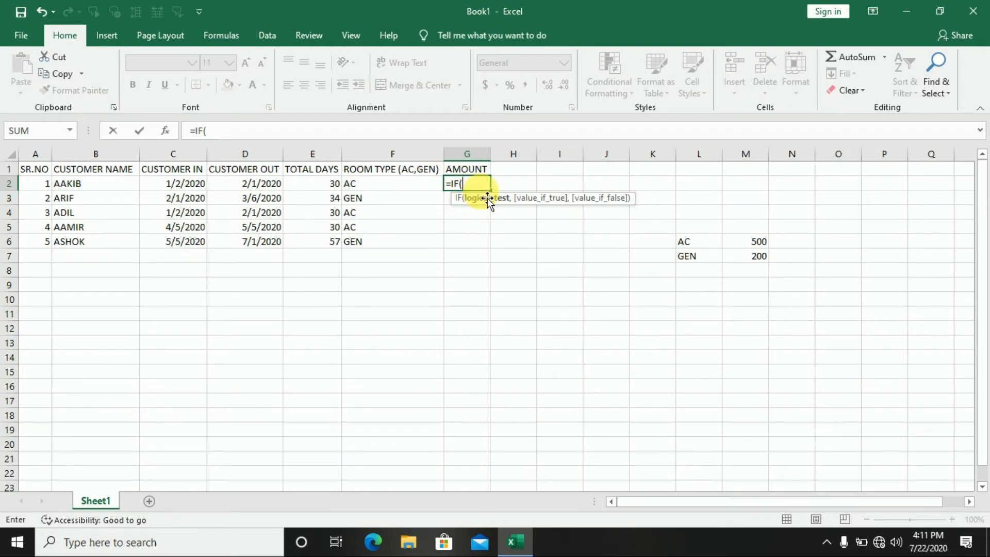
{"action": "left_click", "coordinate": [396, 186]}
{"action": "type", "text": "="}
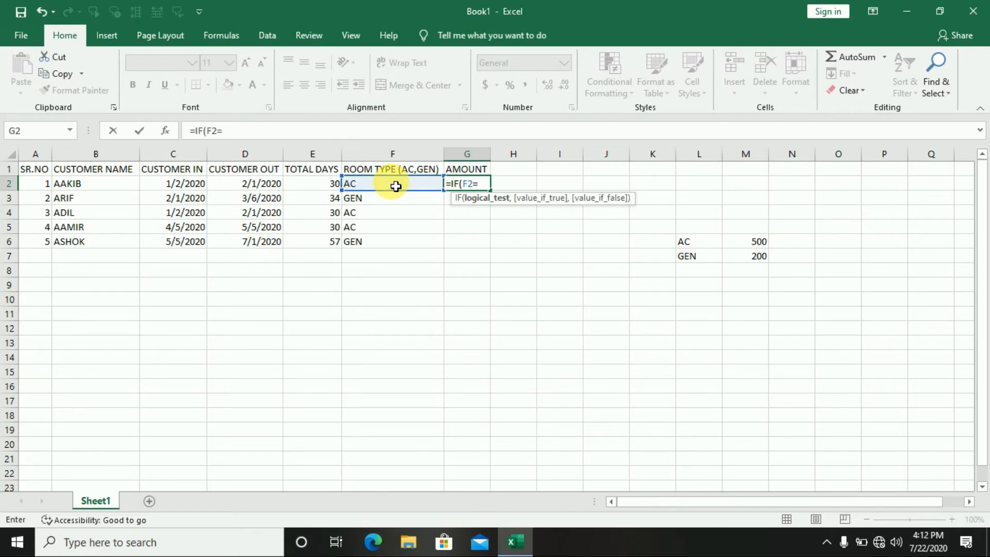
{"action": "type", "text": "\"AC\""}
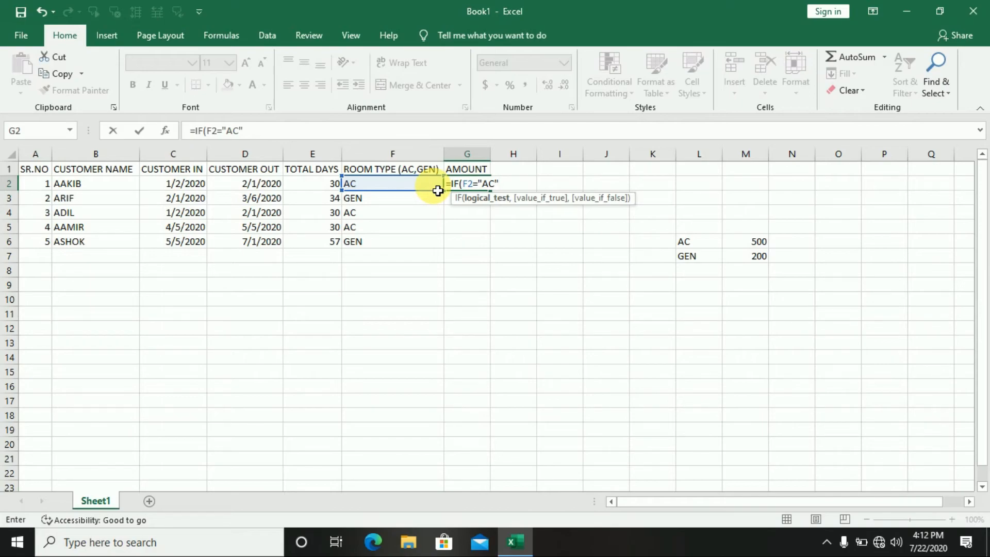
{"action": "type", "text": ","}
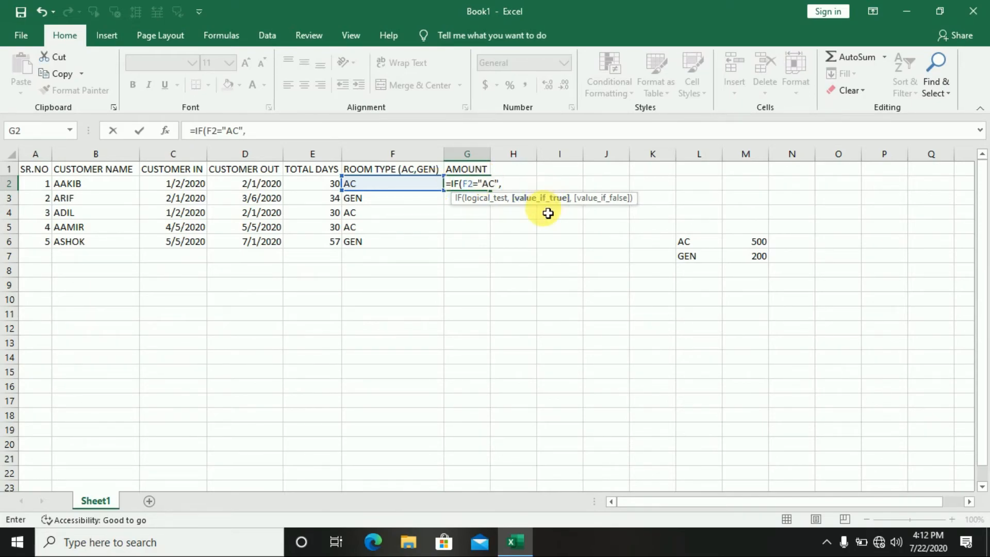
{"action": "left_click", "coordinate": [319, 185]}
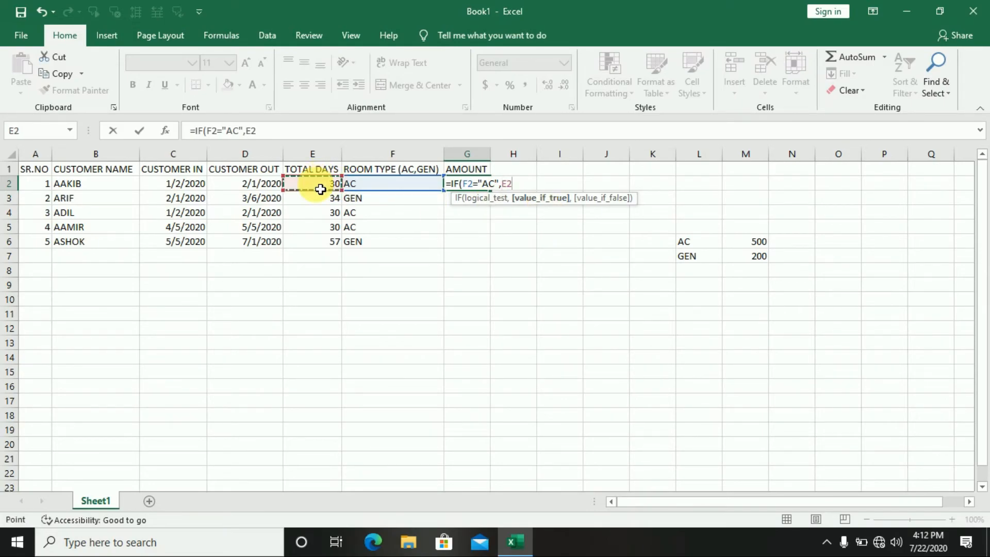
{"action": "type", "text": "*"}
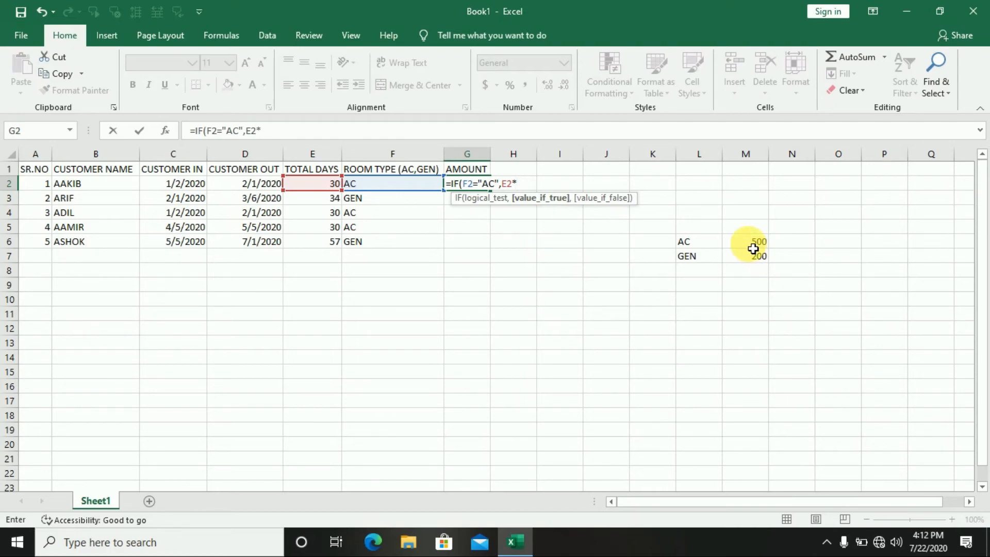
{"action": "type", "text": "500"}
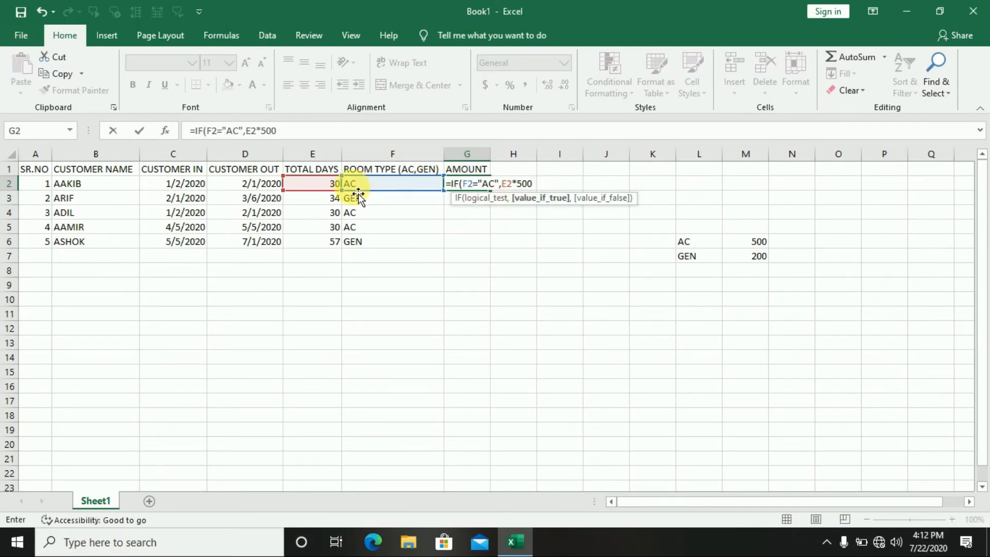
{"action": "type", "text": ","}
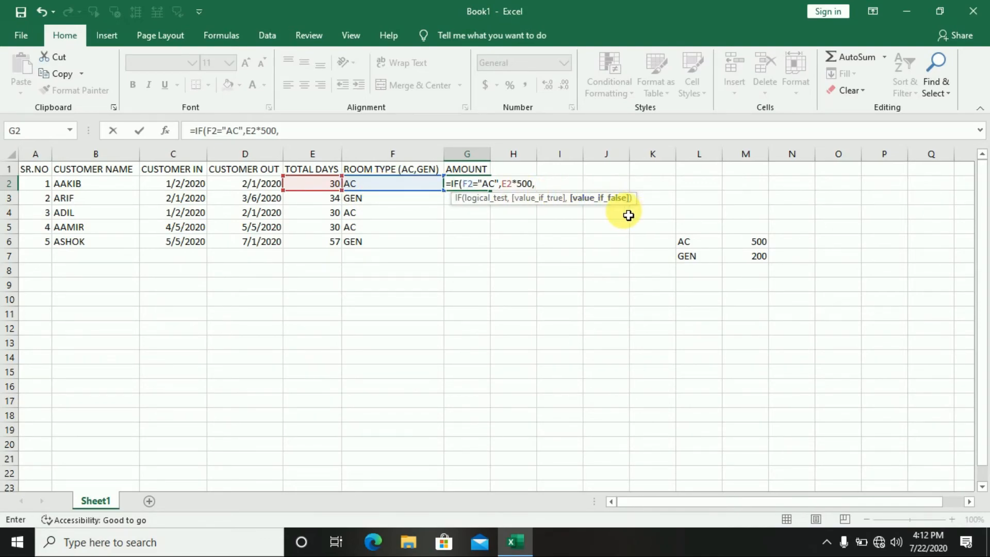
{"action": "left_click", "coordinate": [319, 187]}
{"action": "type", "text": "*200"}
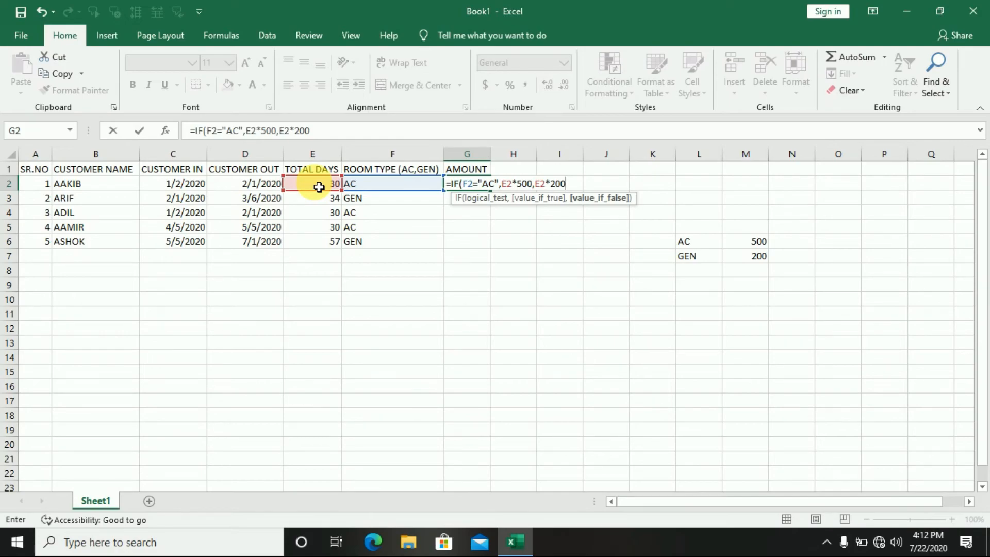
{"action": "type", "text": ")"}
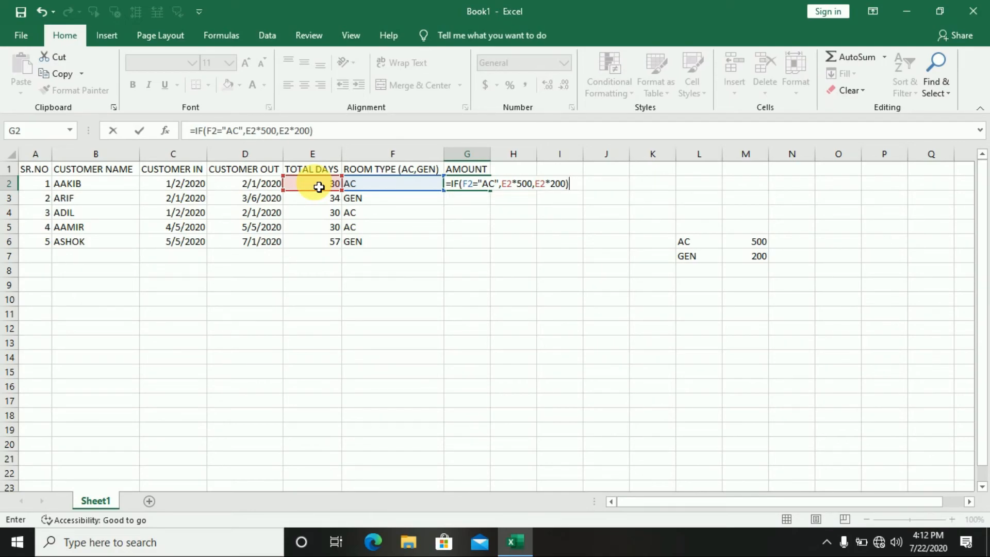
{"action": "key", "text": "Return"}
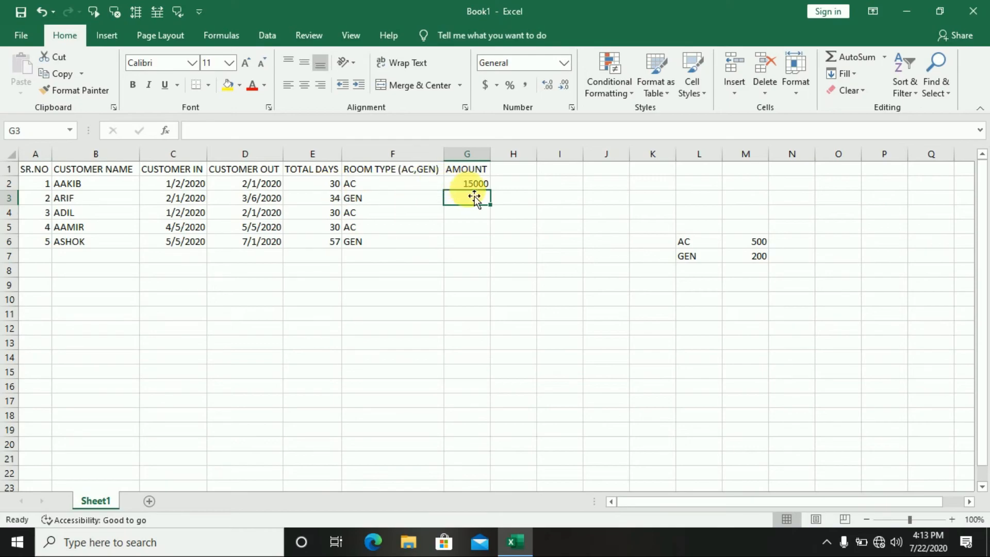
- Cross-check the first customer's AC amount in cell I2 with the formula =E2*M6
{"action": "left_click", "coordinate": [577, 190]}
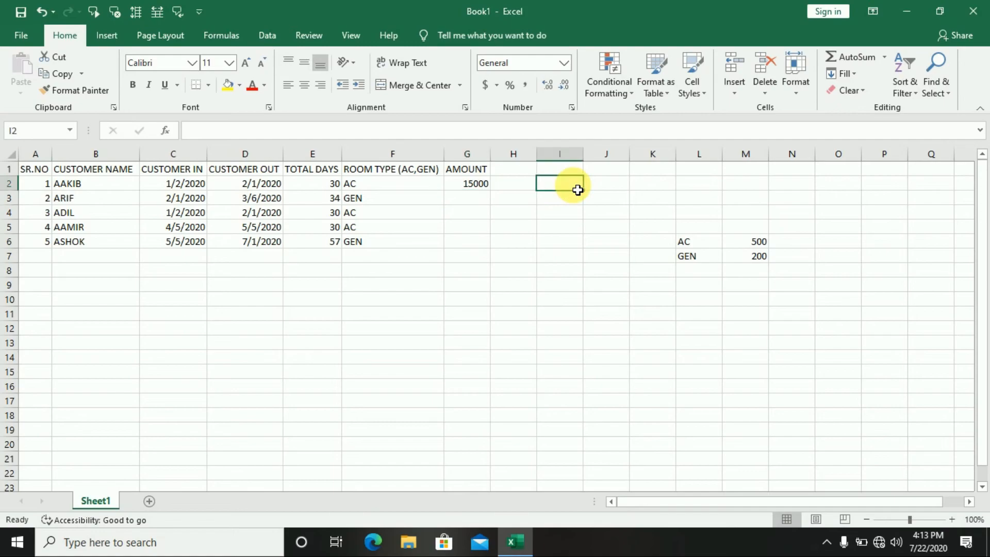
{"action": "type", "text": "="}
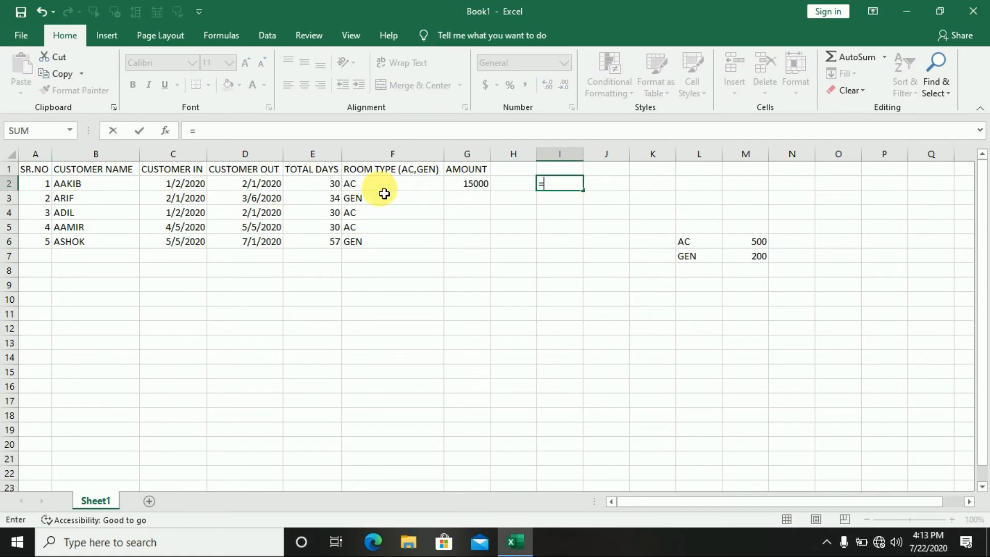
{"action": "left_click", "coordinate": [333, 185]}
{"action": "type", "text": "*"}
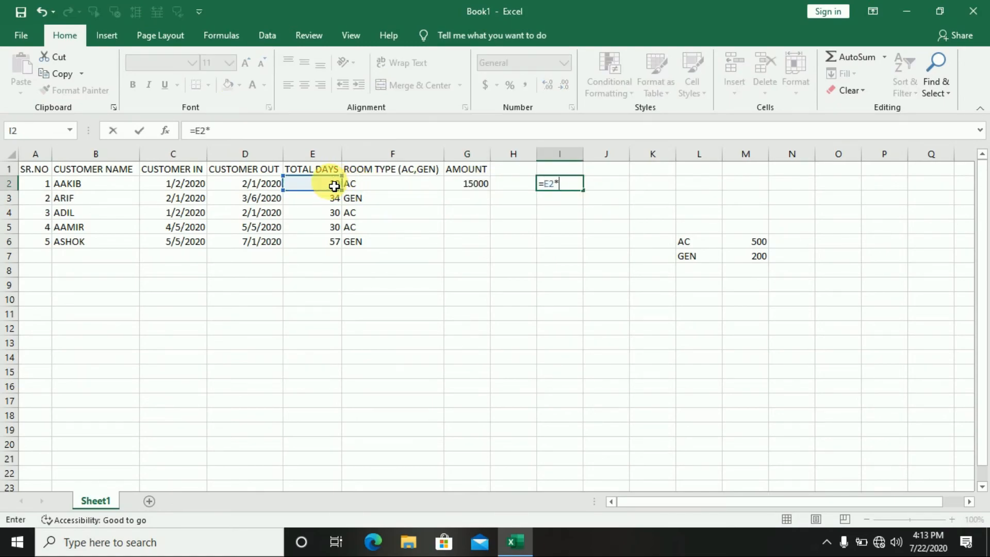
{"action": "left_click", "coordinate": [754, 248]}
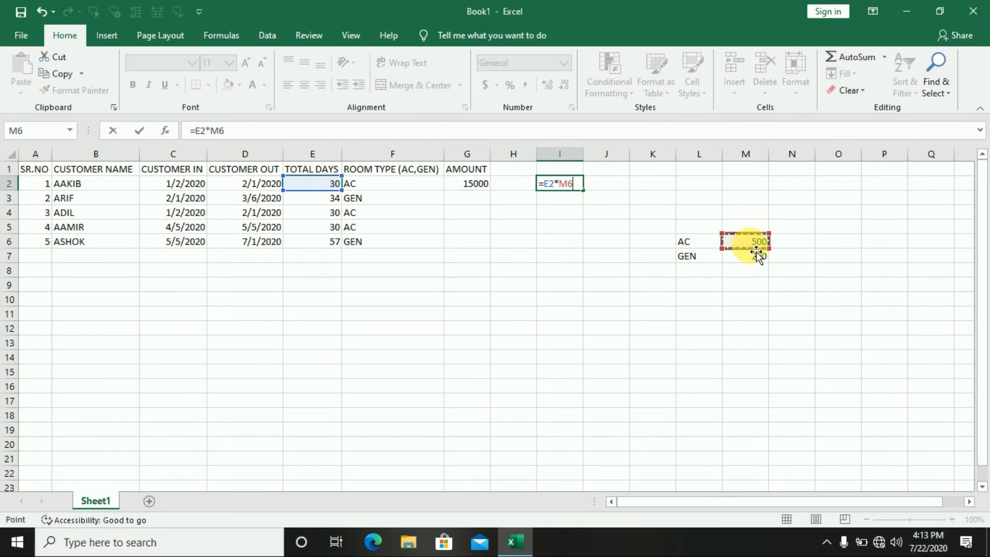
{"action": "key", "text": "Return"}
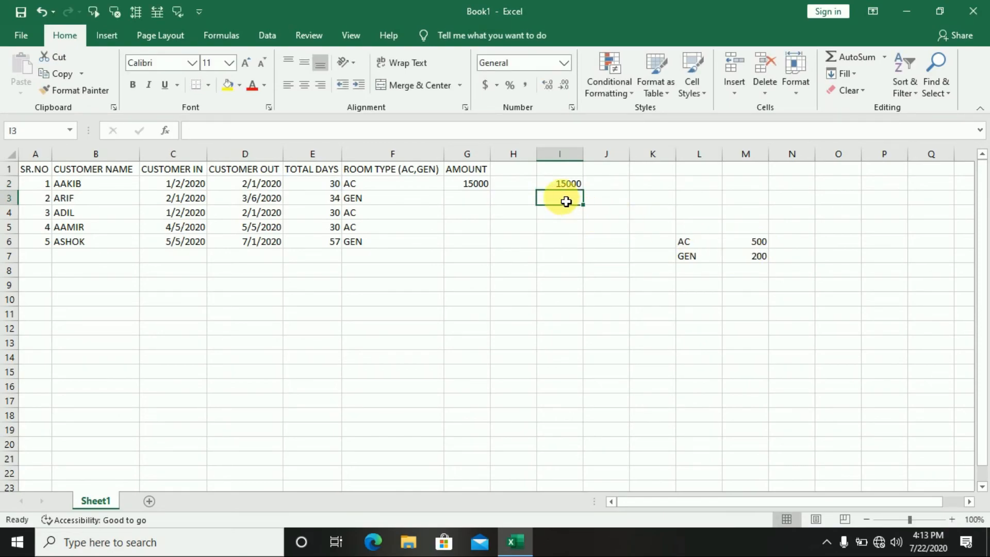
- Change the first customer's room type in cell F2 to GEN
{"action": "left_click", "coordinate": [368, 188]}
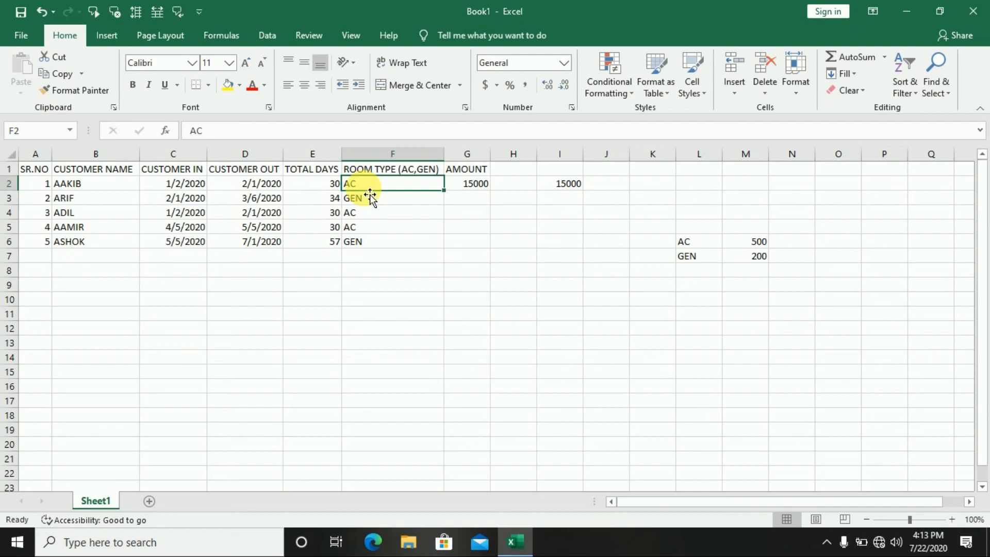
{"action": "type", "text": "GEN"}
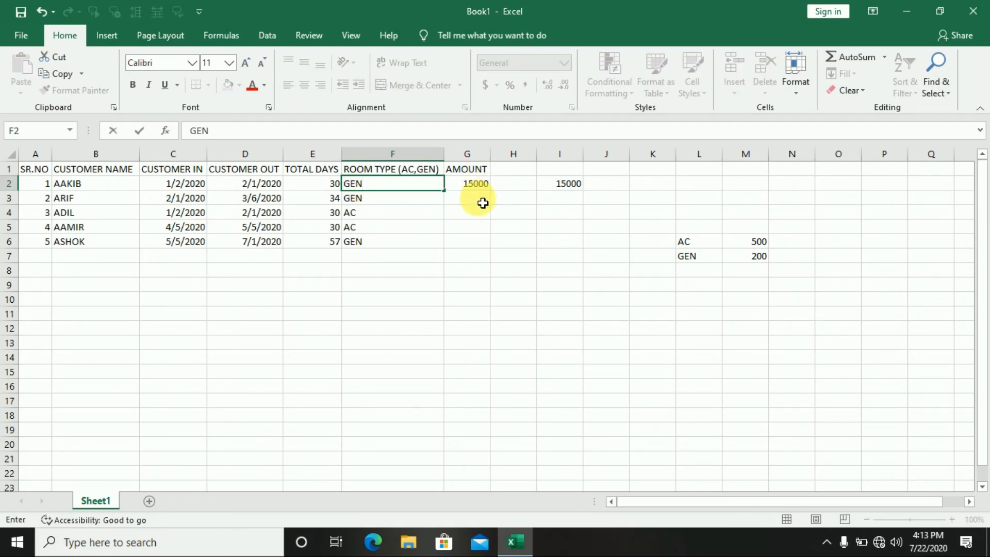
{"action": "key", "text": "Return"}
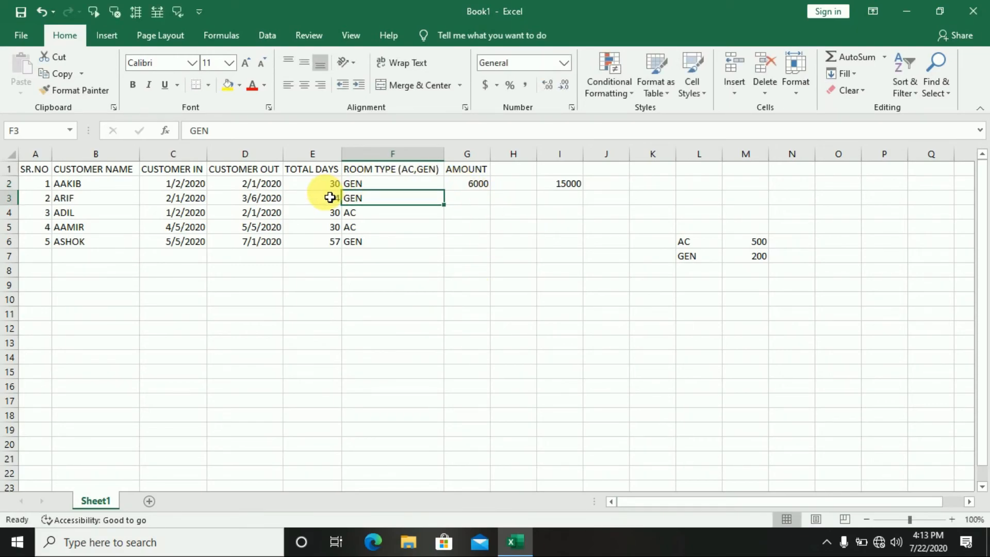
- Cross-check the first customer's GEN amount in cell L5 with the formula =30*200
{"action": "left_click", "coordinate": [704, 234]}
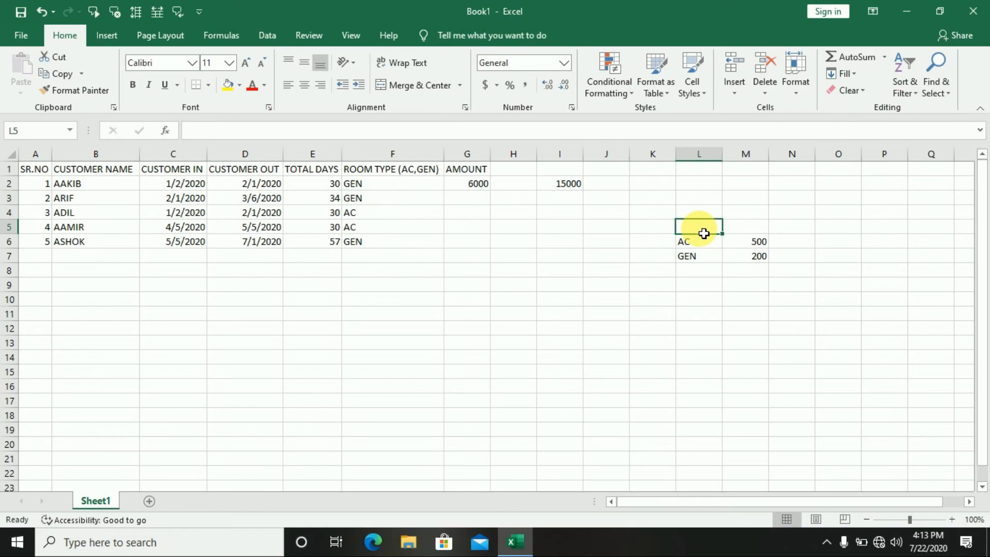
{"action": "type", "text": "30"}
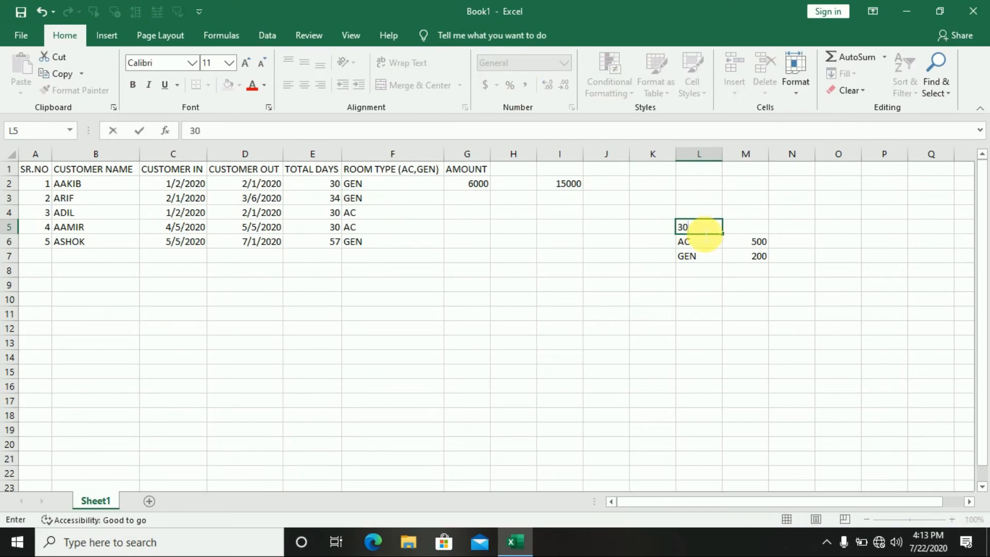
{"action": "type", "text": "*200"}
{"action": "key", "text": "Return"}
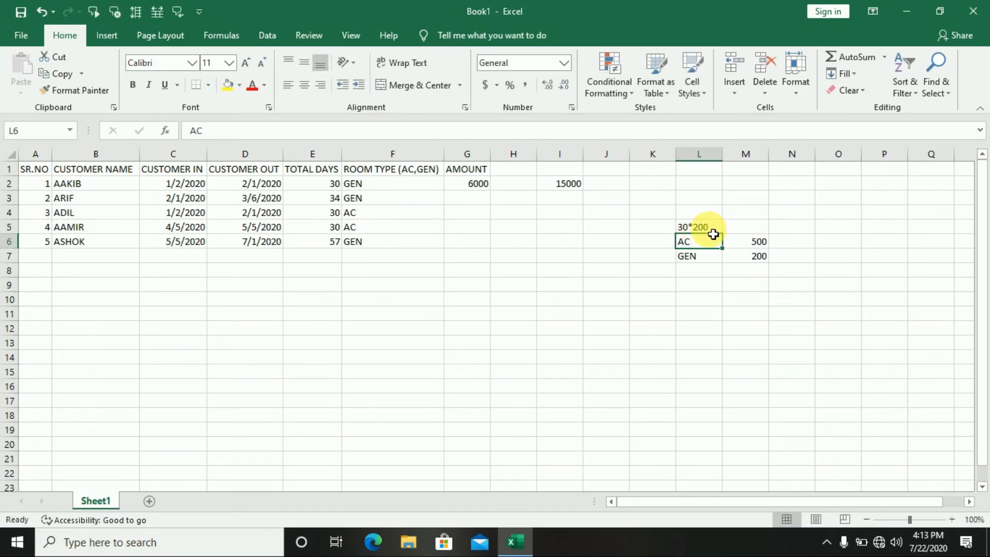
{"action": "left_click", "coordinate": [711, 233]}
{"action": "type", "text": "="}
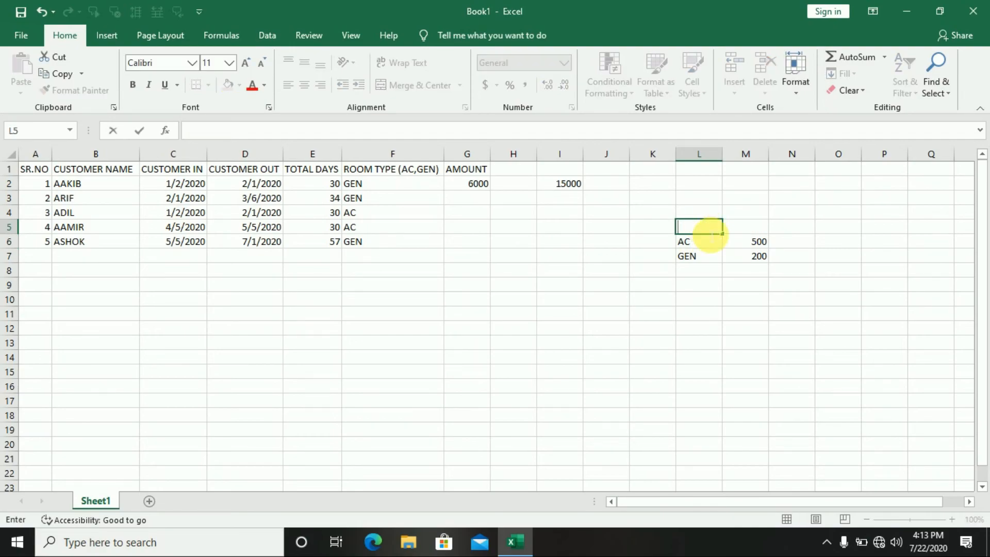
{"action": "type", "text": "30"}
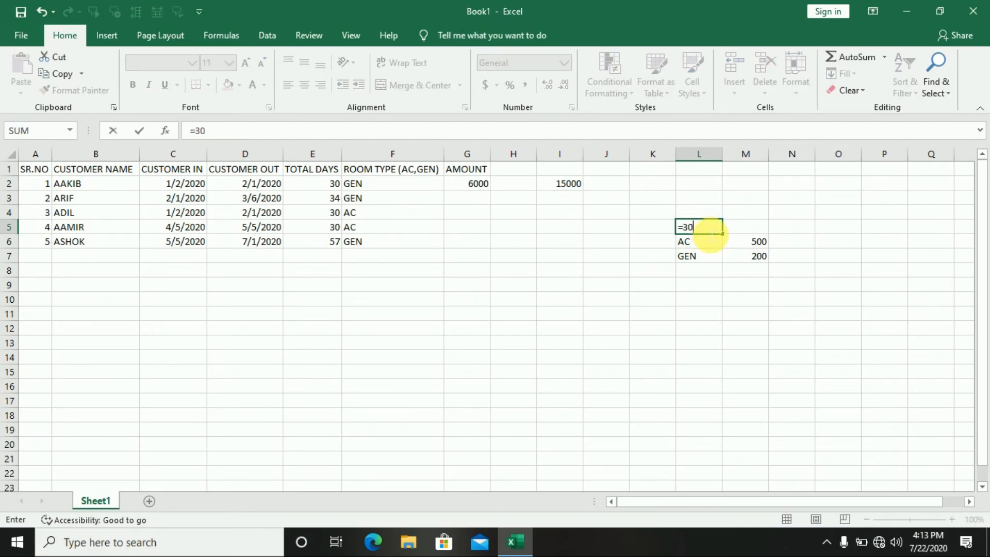
{"action": "type", "text": "*200"}
{"action": "key", "text": "Return"}
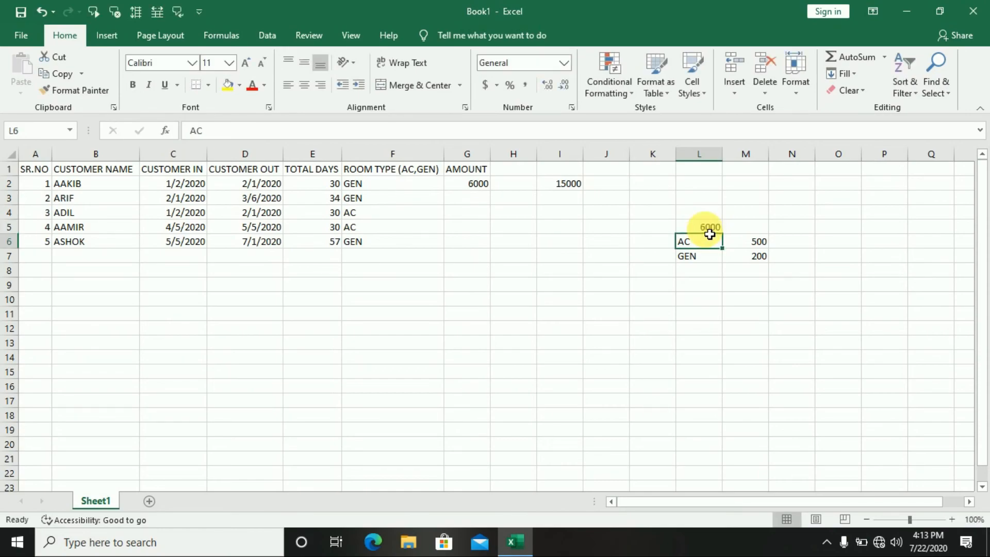
- Clear the two check calculations from cells L5 and I2
{"action": "left_click", "coordinate": [708, 232]}
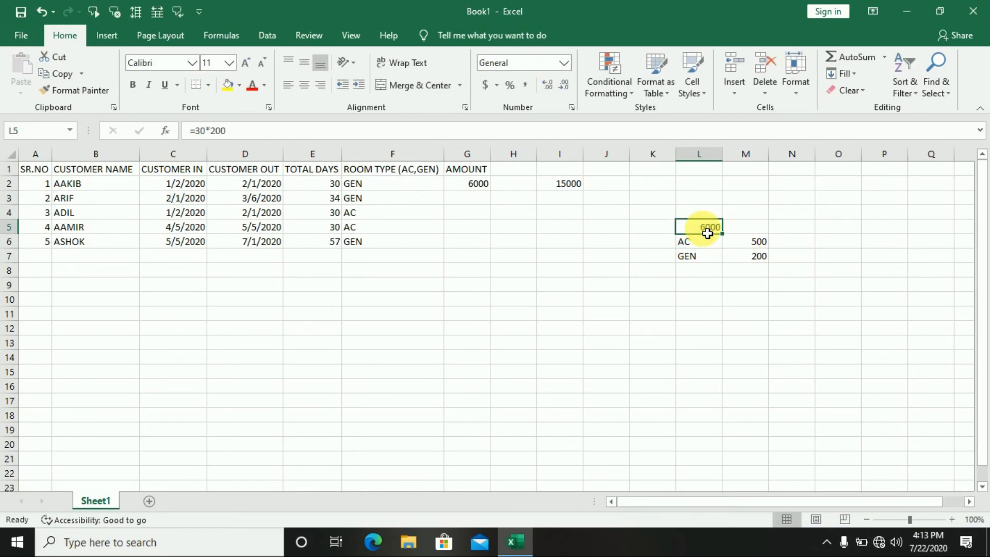
{"action": "key", "text": "Delete"}
{"action": "left_click", "coordinate": [568, 190]}
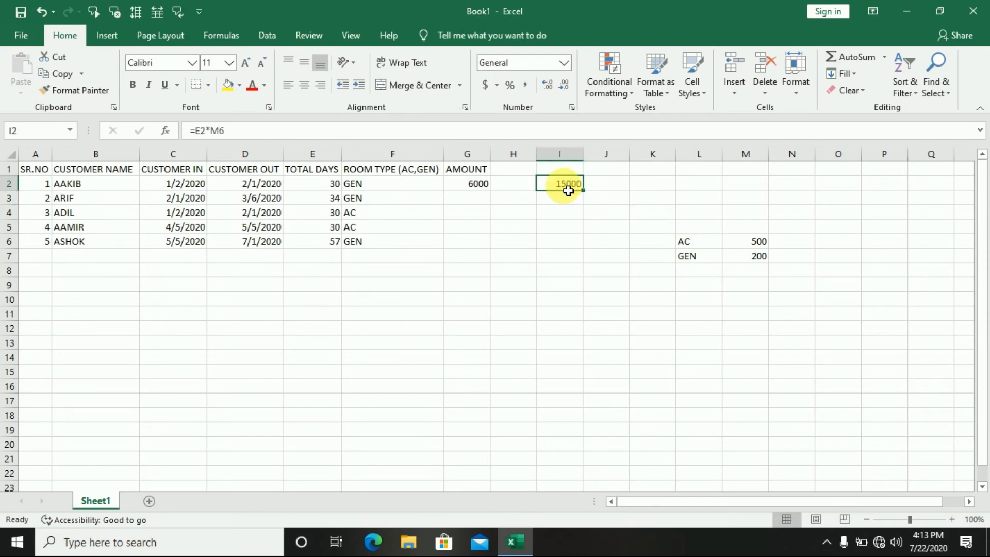
{"action": "key", "text": "Delete"}
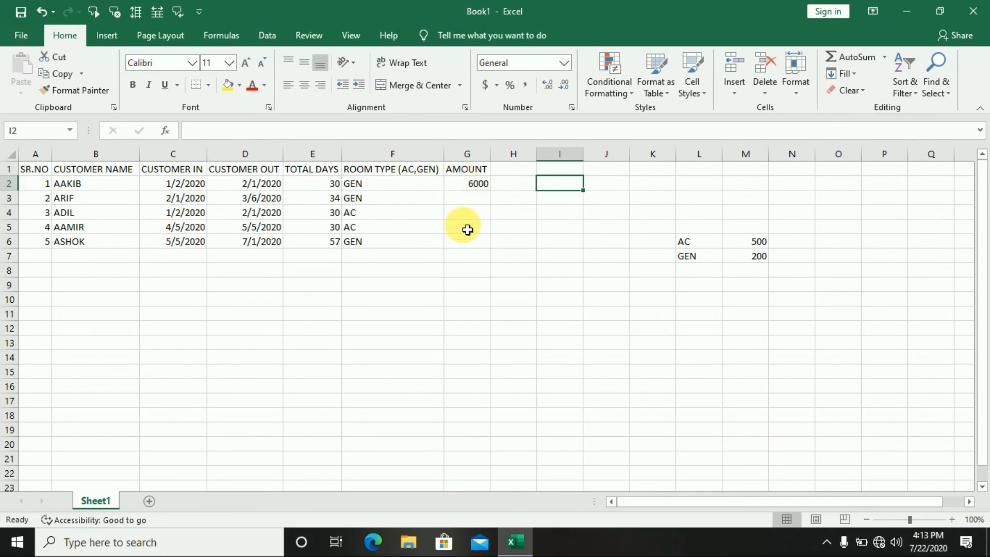
- Copy the amount formula from G2 down through G6 for the remaining customers
{"action": "left_click", "coordinate": [479, 186]}
{"action": "double_click", "coordinate": [490, 190]}
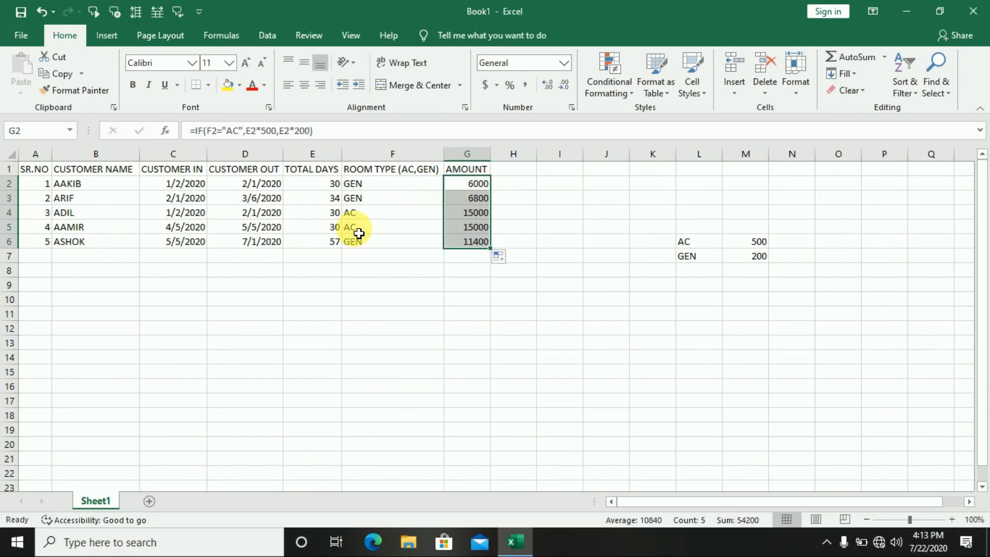